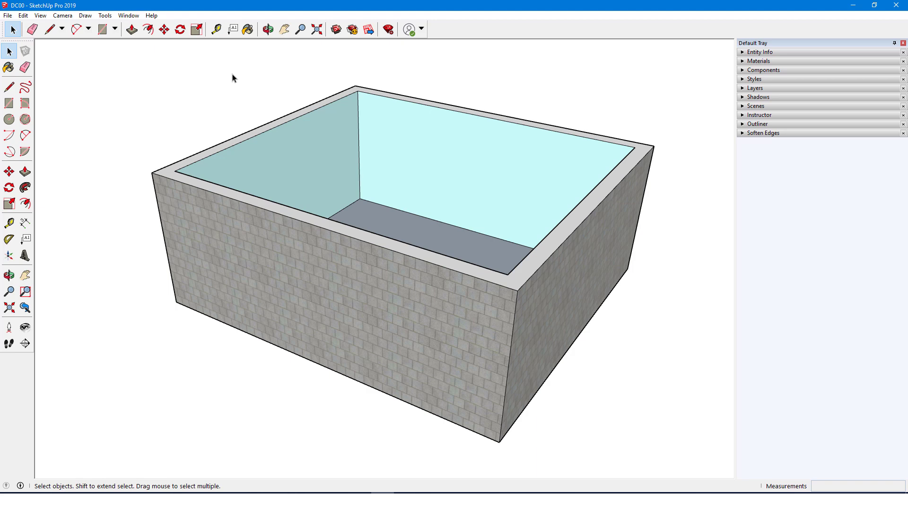
- Download the long Kolbe Ultra casement window from 3D Warehouse and place it on the front wall
{"action": "left_click", "coordinate": [336, 29]}
{"action": "left_click", "coordinate": [498, 344]}
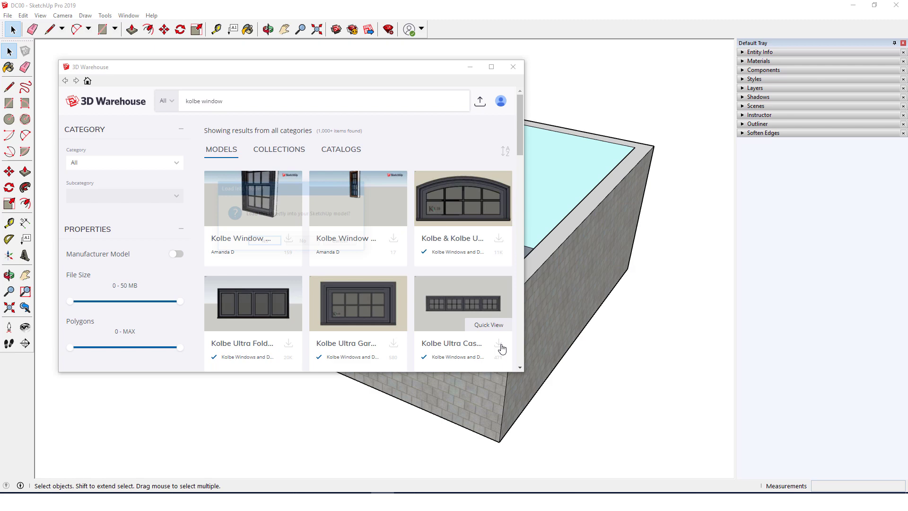
{"action": "left_click", "coordinate": [261, 240]}
{"action": "left_click", "coordinate": [268, 284]}
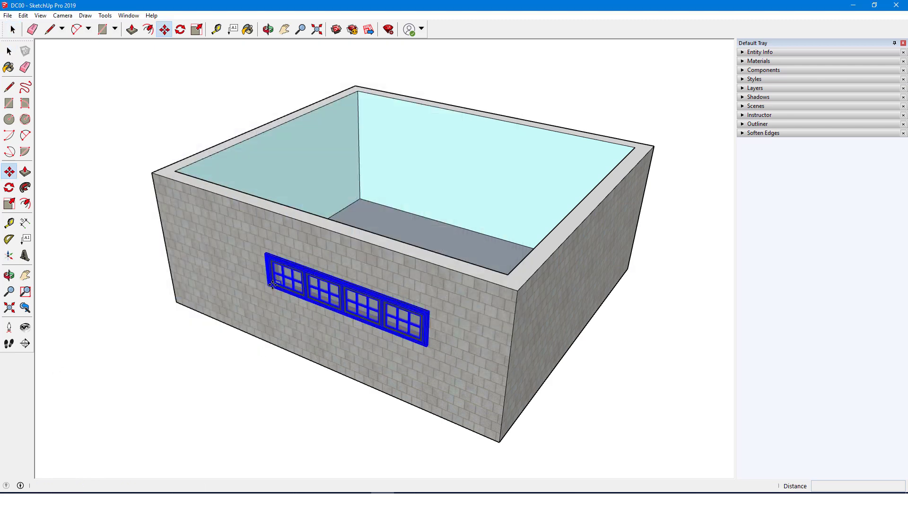
{"action": "left_click", "coordinate": [613, 322]}
{"action": "middle_click_drag", "start_coordinate": [613, 321], "coordinate": [71, 308]}
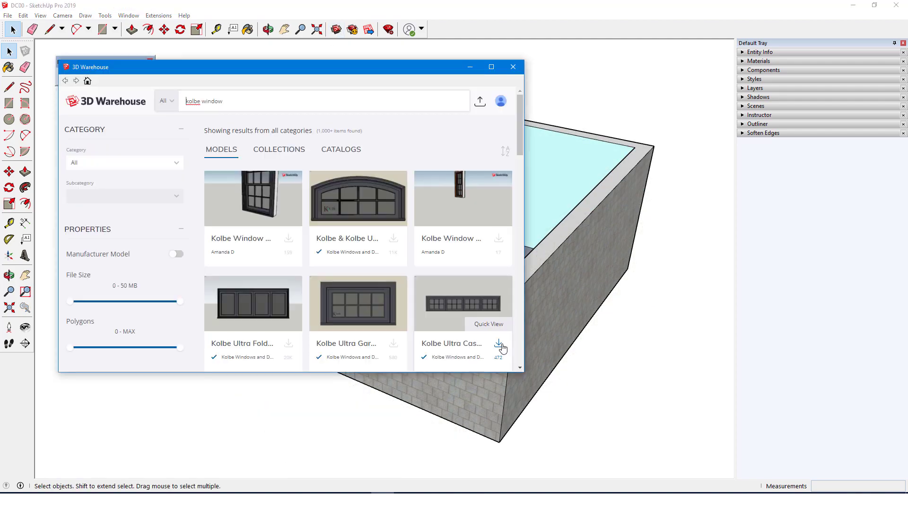
- Download the Kolbe window again, set it into the front wall, and view it from inside
{"action": "left_click", "coordinate": [499, 343]}
{"action": "left_click", "coordinate": [263, 242]}
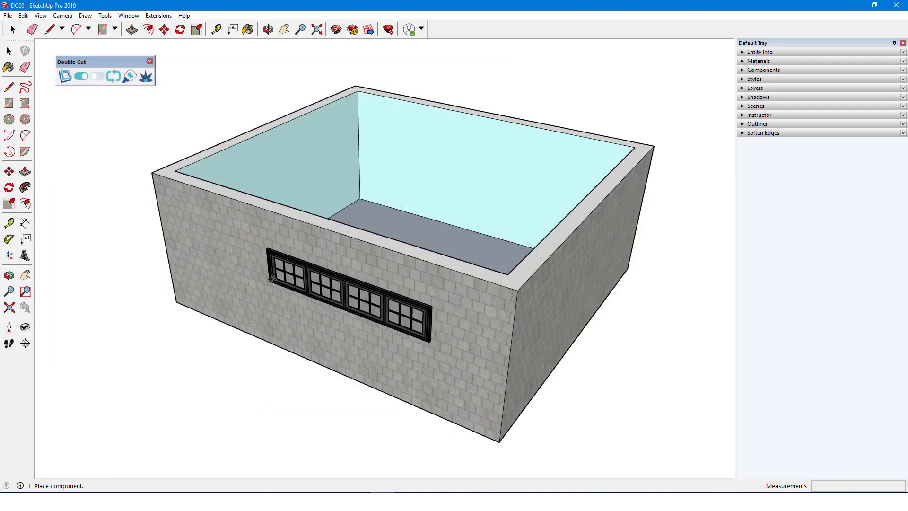
{"action": "left_click", "coordinate": [278, 272]}
{"action": "key", "text": "space"}
{"action": "left_click", "coordinate": [270, 381]}
{"action": "middle_click_drag", "start_coordinate": [687, 345], "coordinate": [112, 368]}
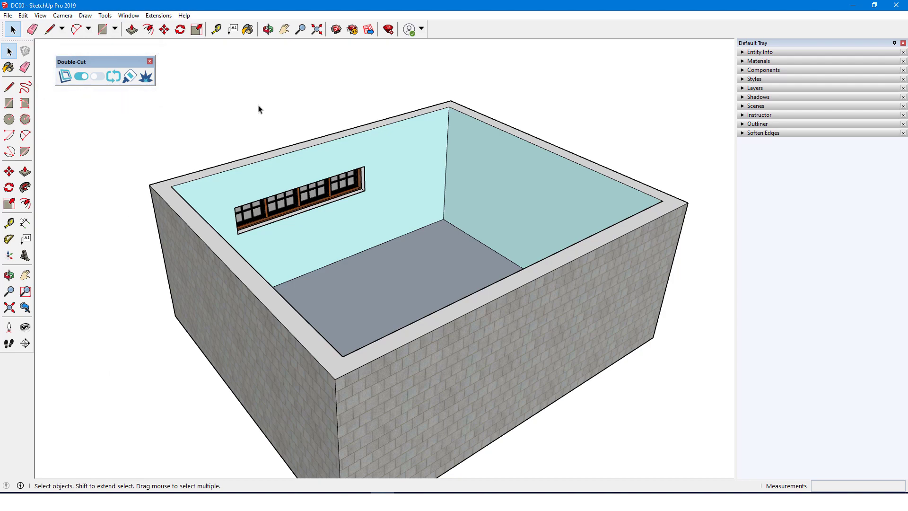
{"action": "left_click", "coordinate": [386, 33]}
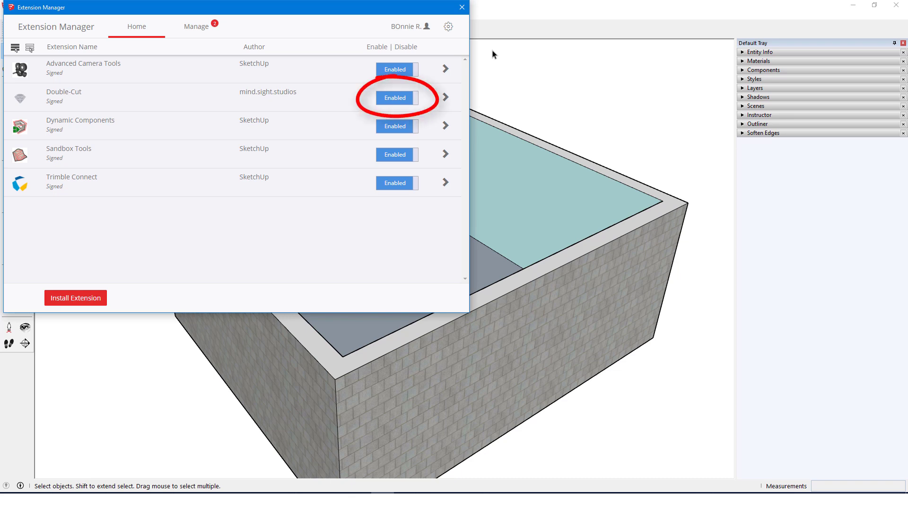
{"action": "left_click", "coordinate": [462, 7]}
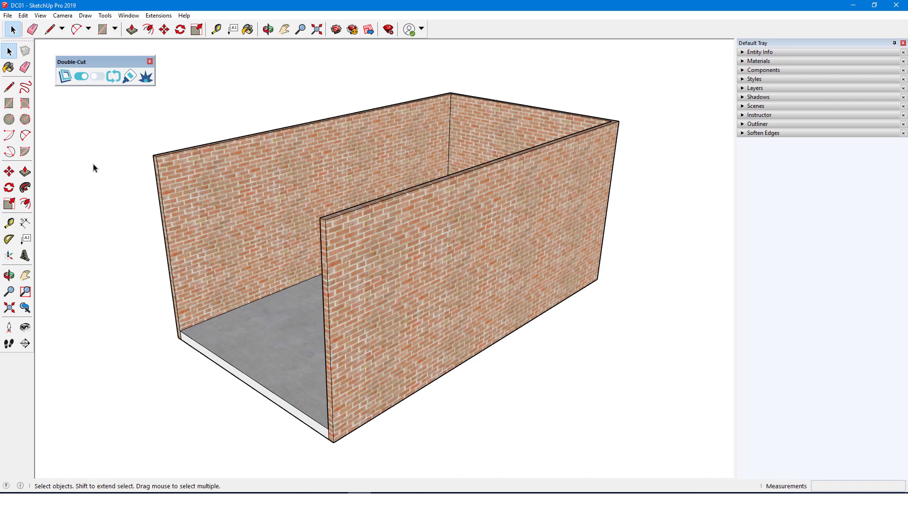
- Place a 1m cutting component on the front brick wall and move it further left
{"action": "left_click", "coordinate": [67, 80]}
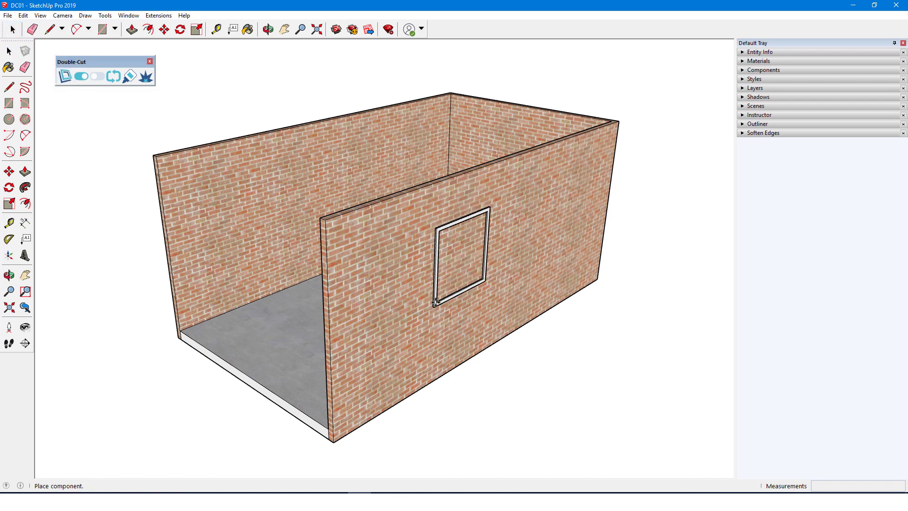
{"action": "left_click", "coordinate": [435, 305]}
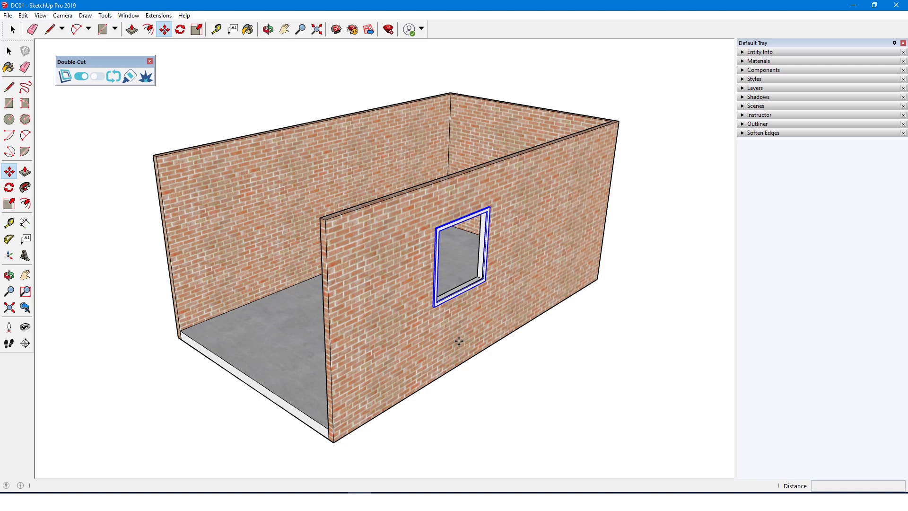
{"action": "middle_click_drag", "start_coordinate": [511, 412], "coordinate": [449, 390]}
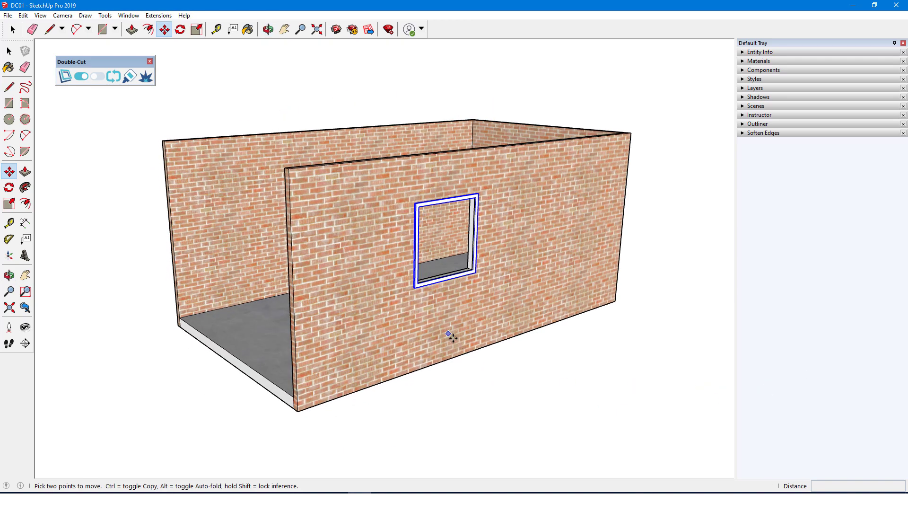
{"action": "left_click", "coordinate": [443, 319]}
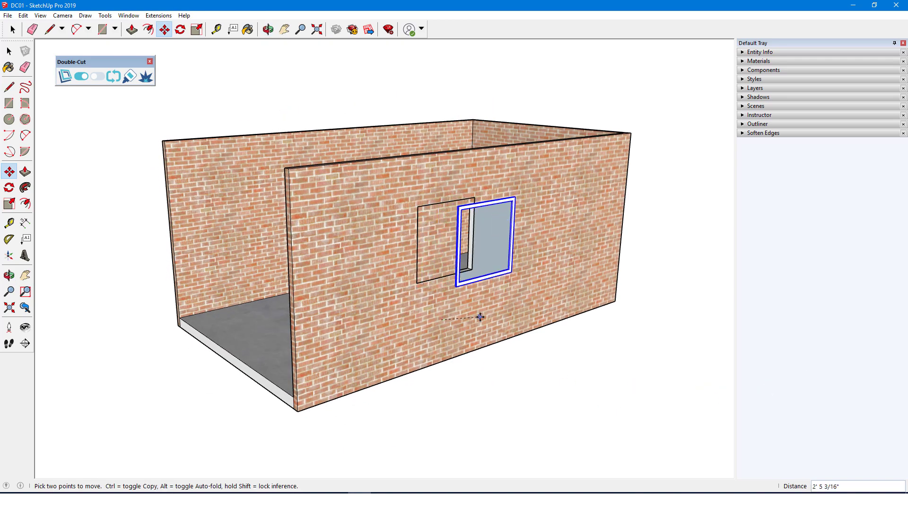
{"action": "left_click", "coordinate": [398, 310]}
- Rotate the opening about 53.5° and stretch it along one axis
{"action": "key", "text": "q"}
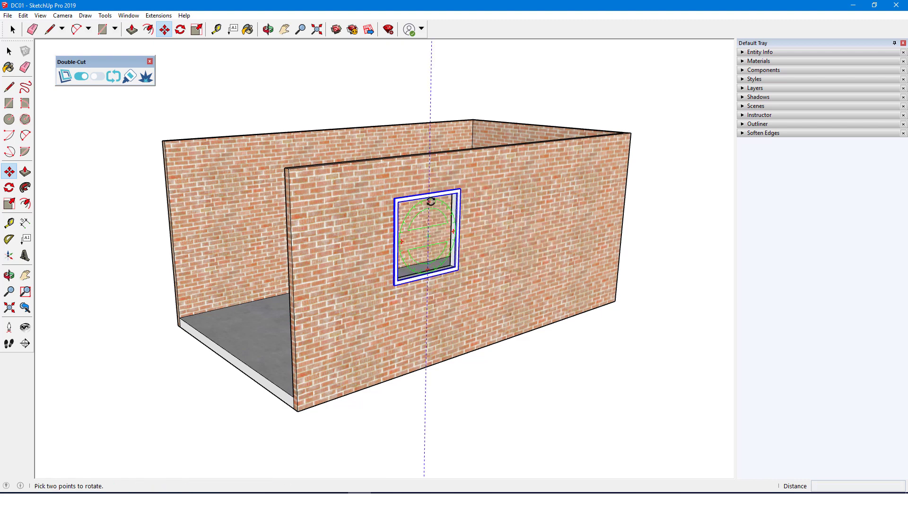
{"action": "left_click", "coordinate": [436, 197]}
{"action": "left_click", "coordinate": [450, 195]}
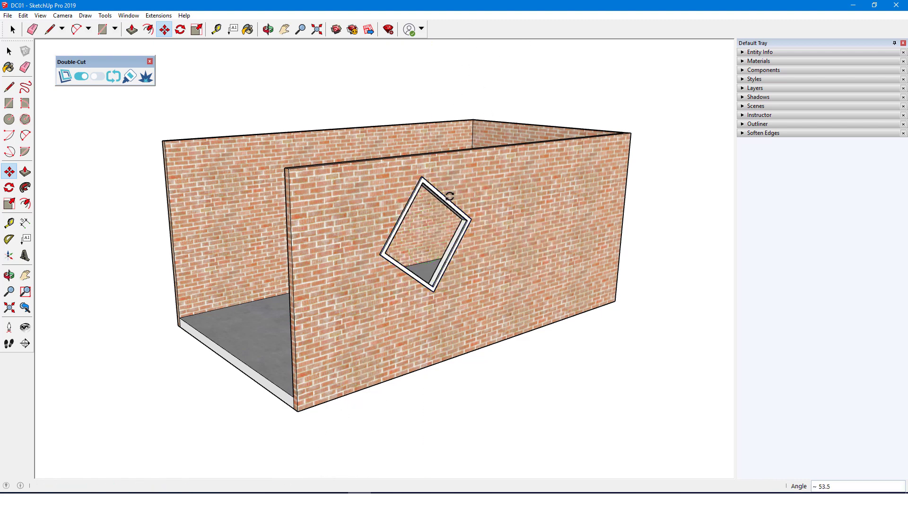
{"action": "key", "text": "s"}
{"action": "left_click", "coordinate": [452, 254]}
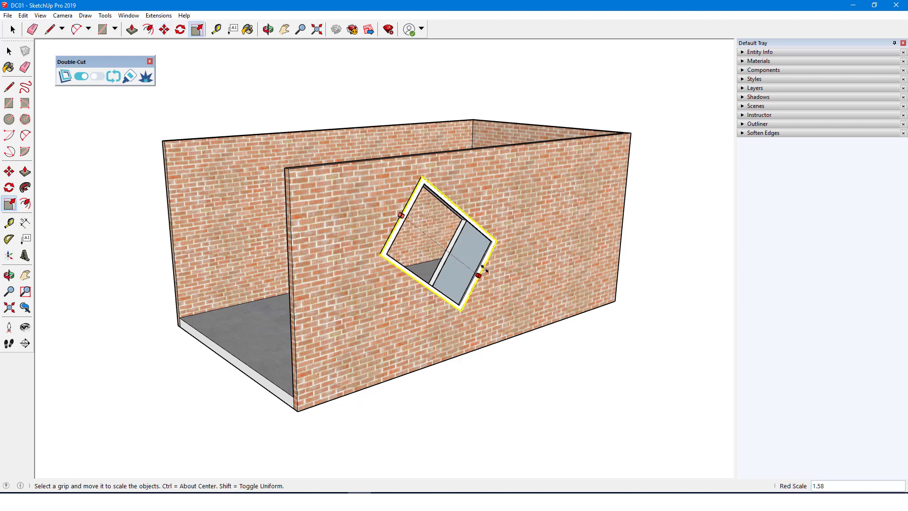
{"action": "left_click", "coordinate": [482, 279]}
- Select and delete the rotated opening, leaving the wall solid
{"action": "key", "text": "space"}
{"action": "left_click", "coordinate": [483, 279]}
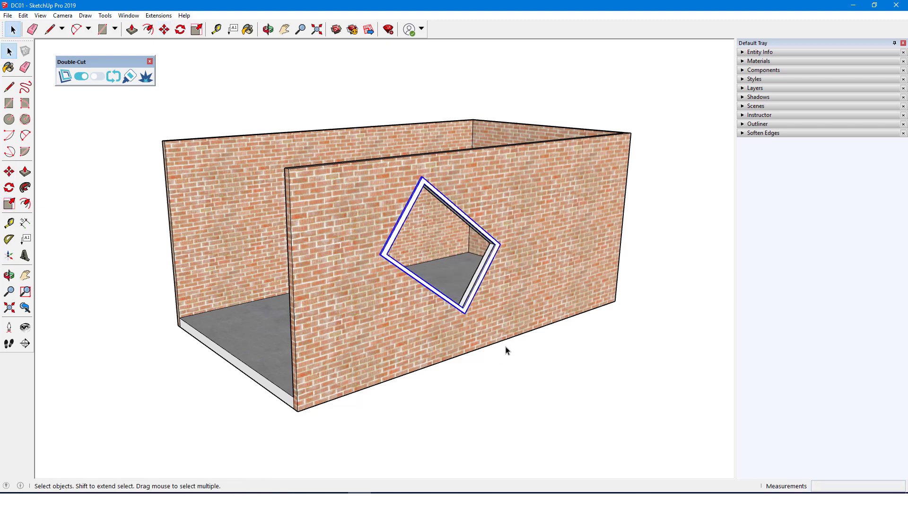
{"action": "key", "text": "Delete"}
- Place another 1m cutting component on the front brick wall
{"action": "left_click", "coordinate": [66, 76]}
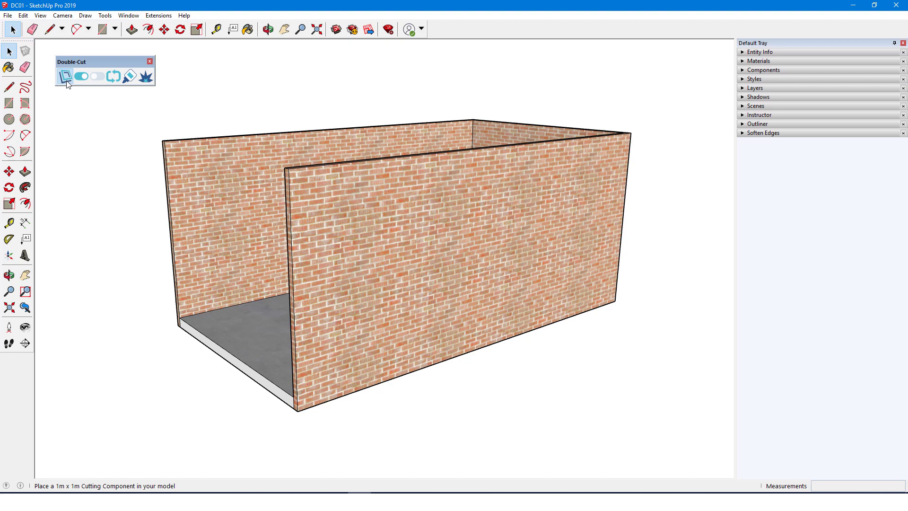
{"action": "left_click", "coordinate": [412, 311]}
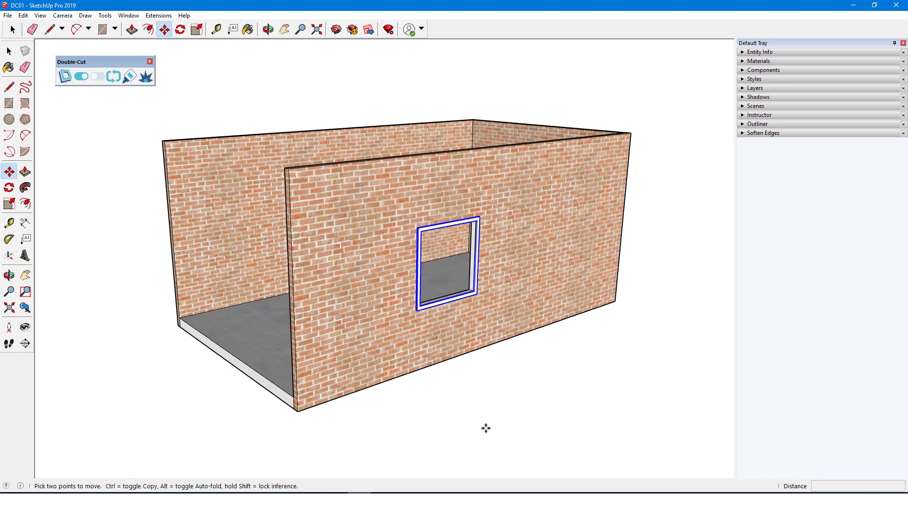
{"action": "key", "text": "space"}
{"action": "left_click", "coordinate": [600, 391]}
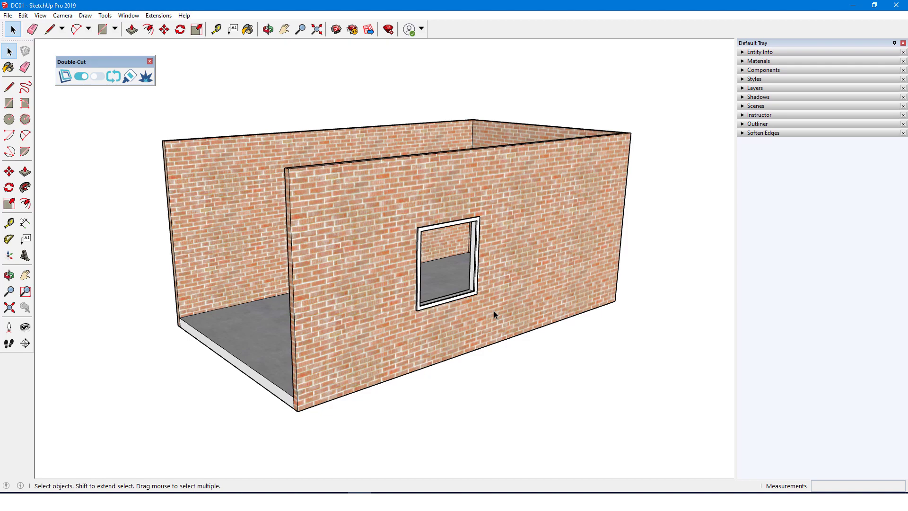
- Edit the cutting component and select the frame's inner left and top edges
{"action": "double_click", "coordinate": [480, 287]}
{"action": "scroll", "coordinate": [481, 288], "scroll_direction": "up", "scroll_amount": 5}
{"action": "middle_click_drag", "start_coordinate": [481, 288], "coordinate": [470, 324]}
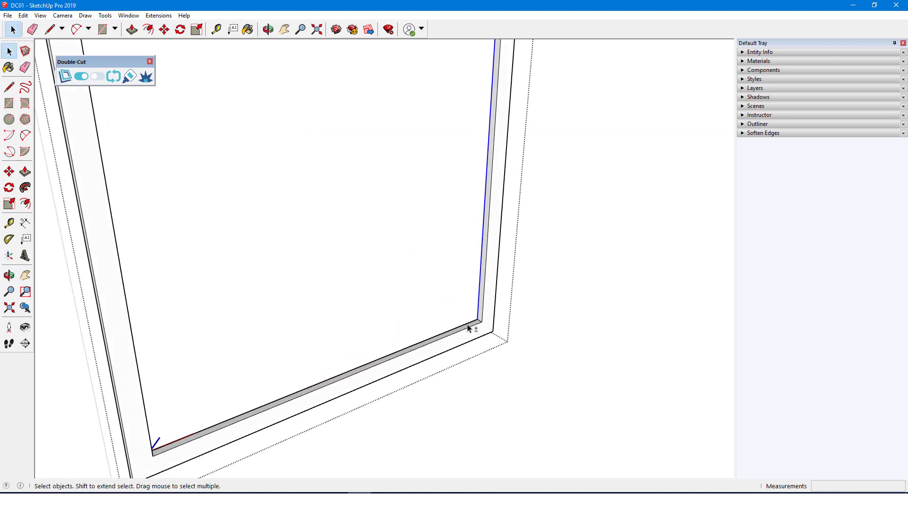
{"action": "scroll", "coordinate": [469, 325], "scroll_direction": "down", "scroll_amount": 5}
{"action": "middle_click_drag", "start_coordinate": [359, 265], "coordinate": [332, 245]}
{"action": "scroll", "coordinate": [332, 246], "scroll_direction": "up", "scroll_amount": 5}
{"action": "left_click", "coordinate": [333, 243]}
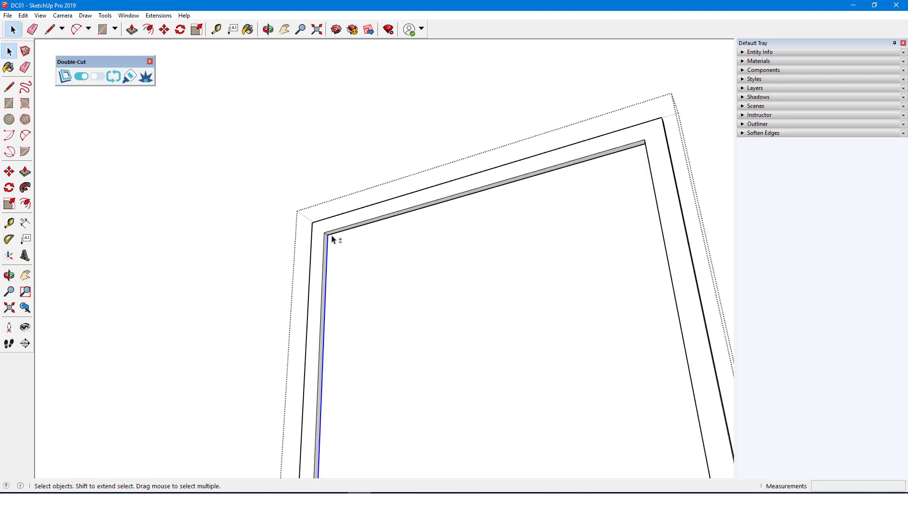
{"action": "left_click", "coordinate": [334, 240], "text": "shift"}
{"action": "scroll", "coordinate": [304, 134], "scroll_direction": "down", "scroll_amount": 3}
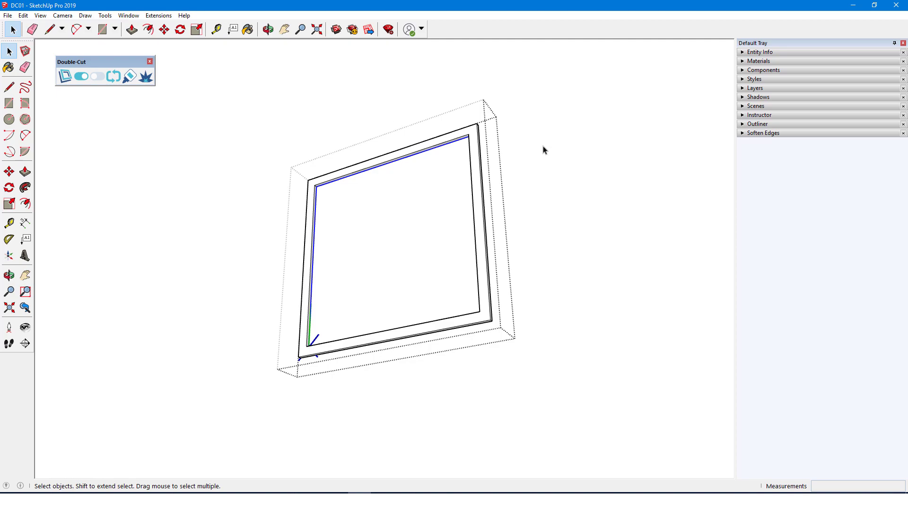
- Close the component editing and return to a frontal view of the wall
{"action": "right_click", "coordinate": [528, 175]}
{"action": "left_click", "coordinate": [544, 180]}
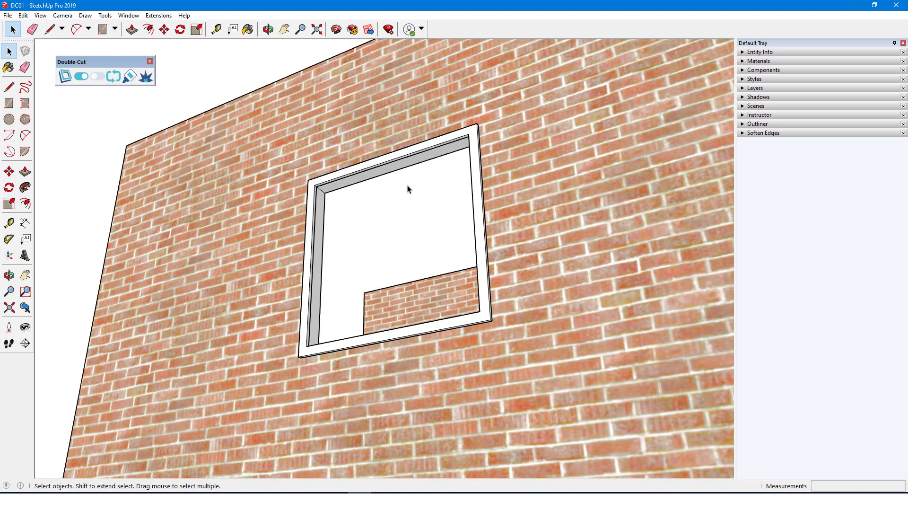
{"action": "middle_click_drag", "start_coordinate": [407, 189], "coordinate": [495, 257]}
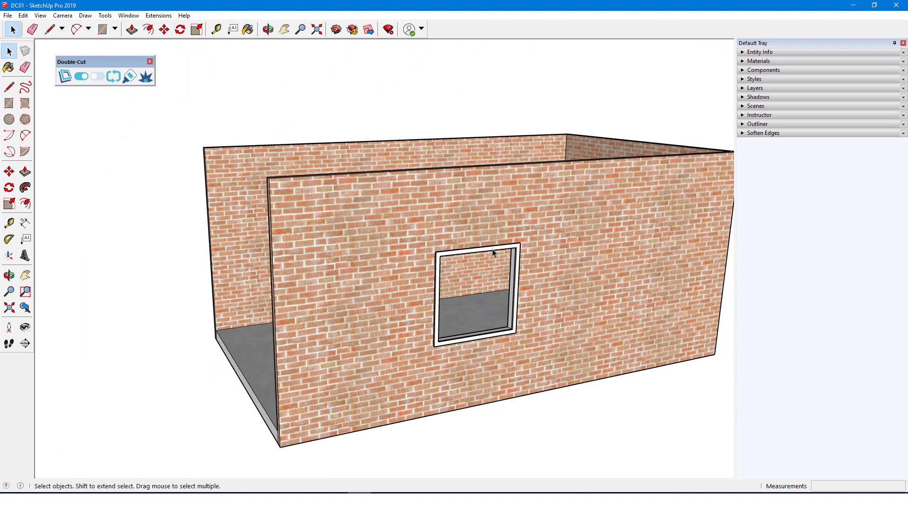
- Move the window component's axes origin to the frame's lower-left corner
{"action": "right_click", "coordinate": [492, 248]}
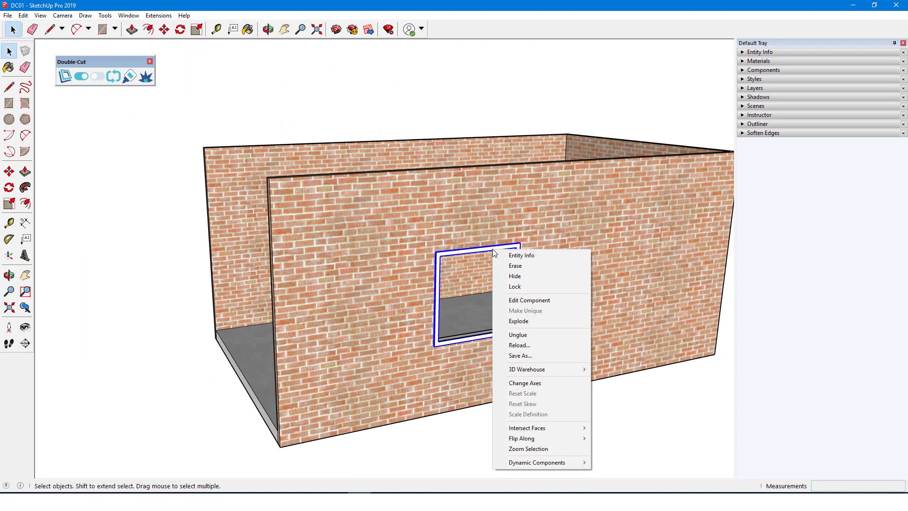
{"action": "left_click", "coordinate": [541, 382]}
{"action": "scroll", "coordinate": [413, 361], "scroll_direction": "up", "scroll_amount": 5}
{"action": "middle_click_drag", "start_coordinate": [414, 361], "coordinate": [186, 384]}
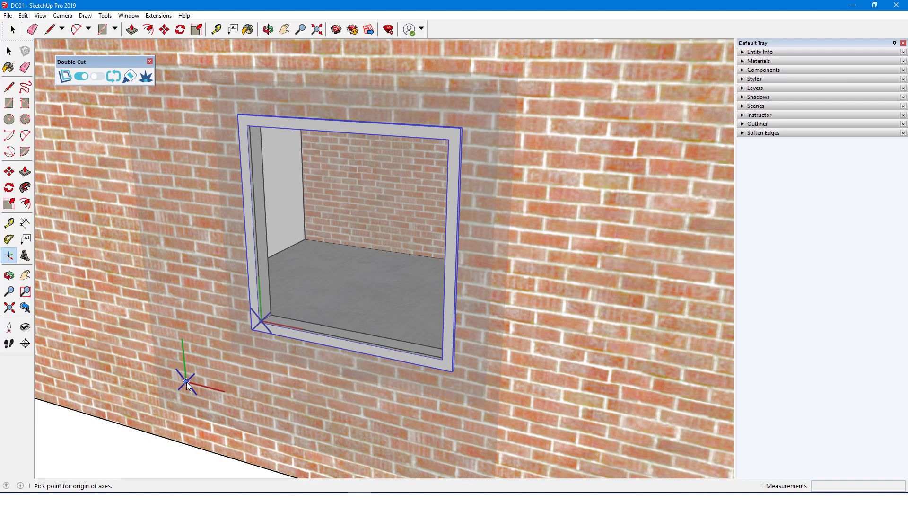
{"action": "left_click", "coordinate": [260, 322]}
- Fill the window frame's inner face with Translucent Glass Tinted
{"action": "double_click", "coordinate": [255, 330]}
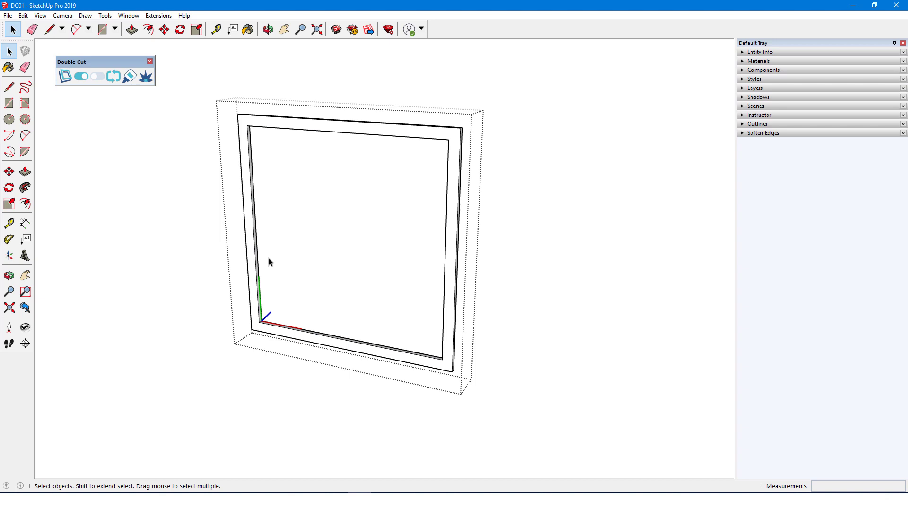
{"action": "key", "text": "l"}
{"action": "middle_click_drag", "start_coordinate": [267, 260], "coordinate": [492, 341]}
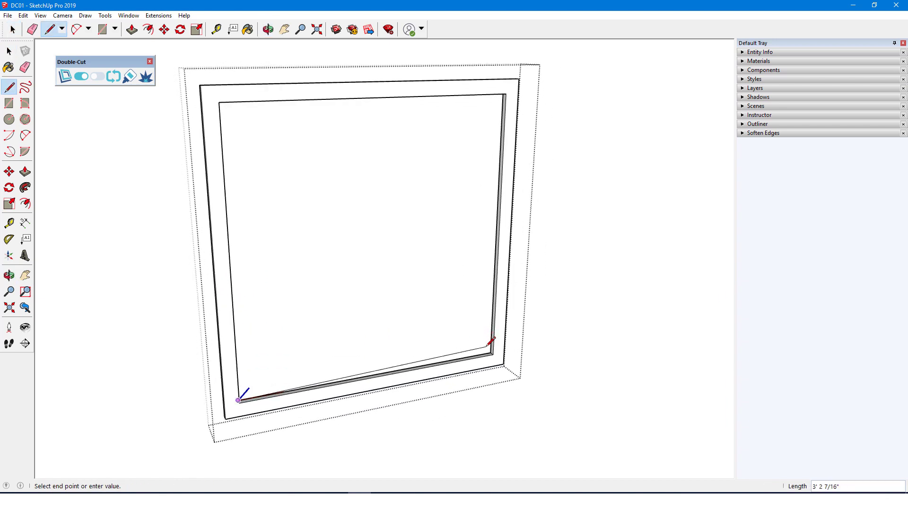
{"action": "left_click", "coordinate": [758, 61]}
{"action": "left_click", "coordinate": [851, 170]}
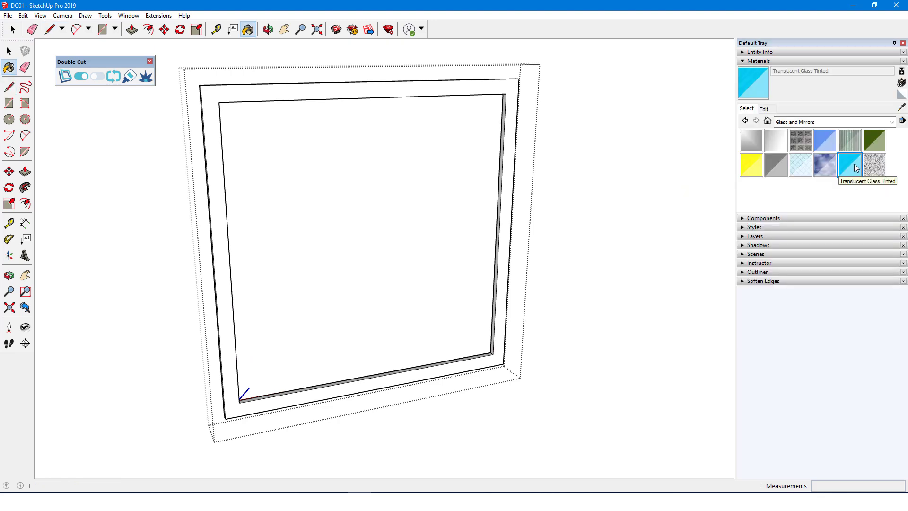
{"action": "left_click", "coordinate": [471, 181]}
{"action": "key", "text": "space"}
{"action": "double_click", "coordinate": [425, 214]}
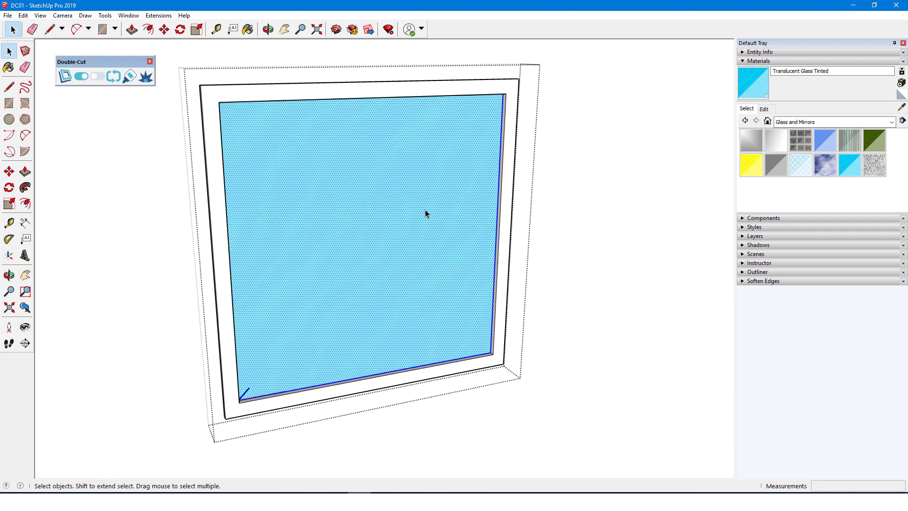
{"action": "left_click", "coordinate": [519, 223]}
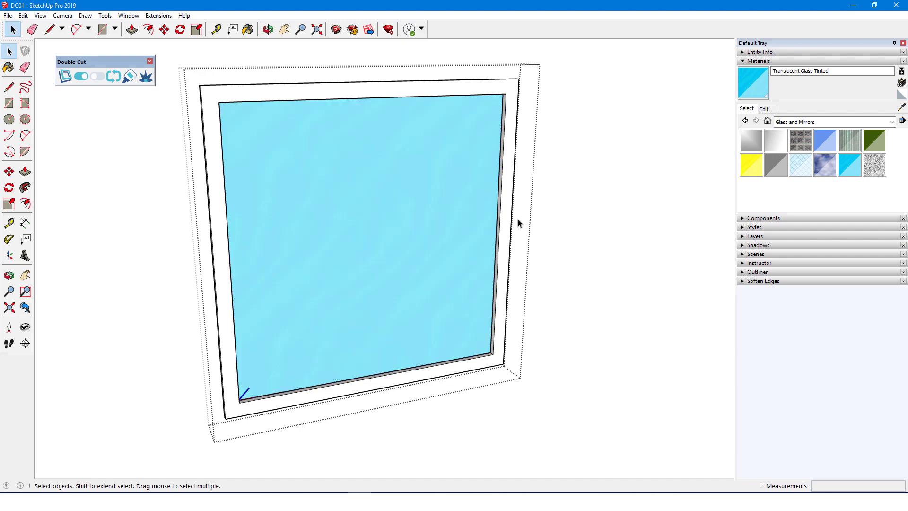
- Draw a small rectangle on the frame's inner edge for the horizontal bar
{"action": "middle_click_drag", "start_coordinate": [434, 222], "coordinate": [270, 203]}
{"action": "scroll", "coordinate": [269, 203], "scroll_direction": "up", "scroll_amount": 5}
{"action": "key", "text": "r"}
{"action": "left_click", "coordinate": [250, 172]}
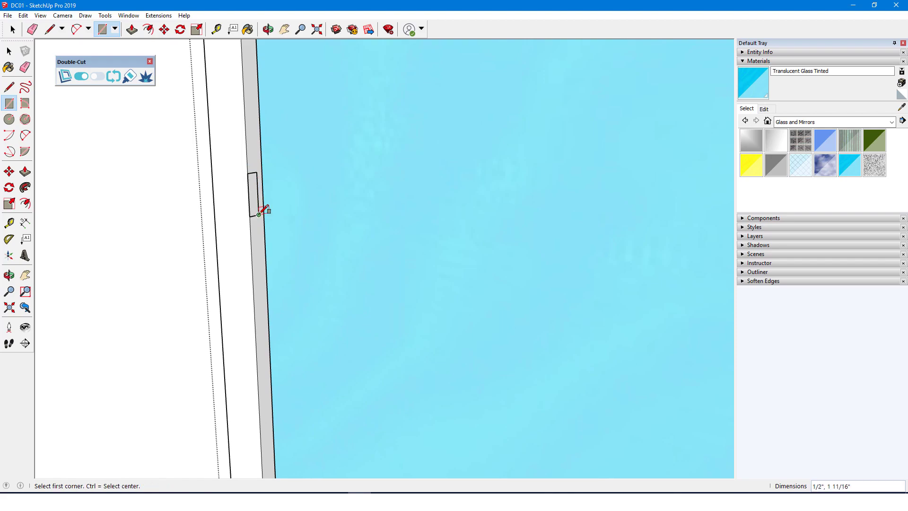
{"action": "left_click", "coordinate": [263, 210]}
{"action": "key", "text": "p"}
{"action": "scroll", "coordinate": [456, 224], "scroll_direction": "down", "scroll_amount": 5}
- Close the window component and return to the building's front
{"action": "right_click", "coordinate": [518, 254]}
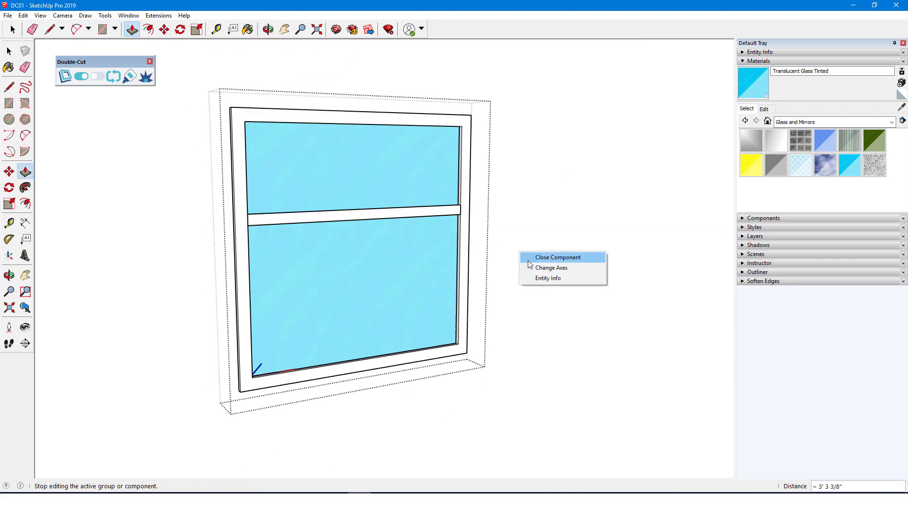
{"action": "left_click", "coordinate": [558, 255]}
{"action": "scroll", "coordinate": [385, 211], "scroll_direction": "down", "scroll_amount": 5}
{"action": "middle_click_drag", "start_coordinate": [356, 323], "coordinate": [308, 335]}
- Copy the front-wall window to the right with Move and Ctrl
{"action": "key", "text": "space"}
{"action": "left_click", "coordinate": [385, 248]}
{"action": "key", "text": "m"}
{"action": "left_click", "coordinate": [385, 250]}
{"action": "key", "text": "ctrl"}
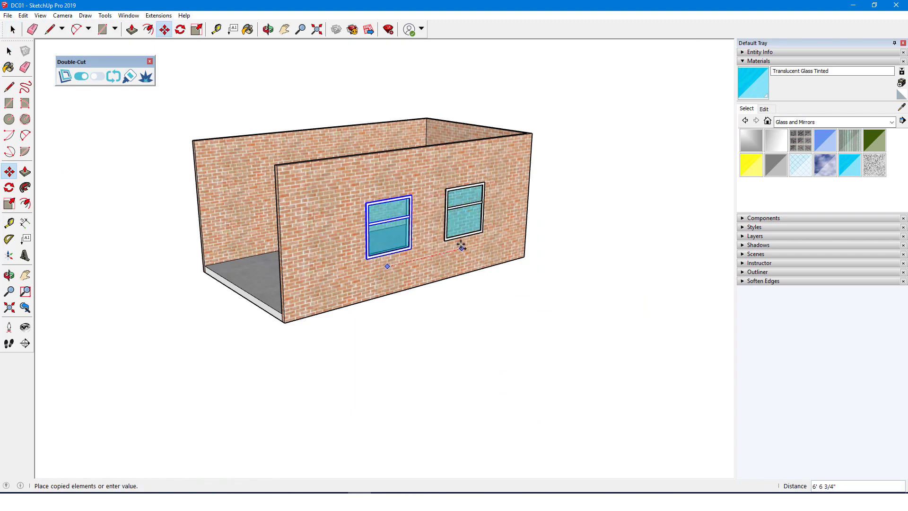
{"action": "left_click", "coordinate": [461, 241]}
- Place the Double-Cut Simple Cutter#11 component on the side wall
{"action": "left_click", "coordinate": [741, 61]}
{"action": "left_click", "coordinate": [762, 70]}
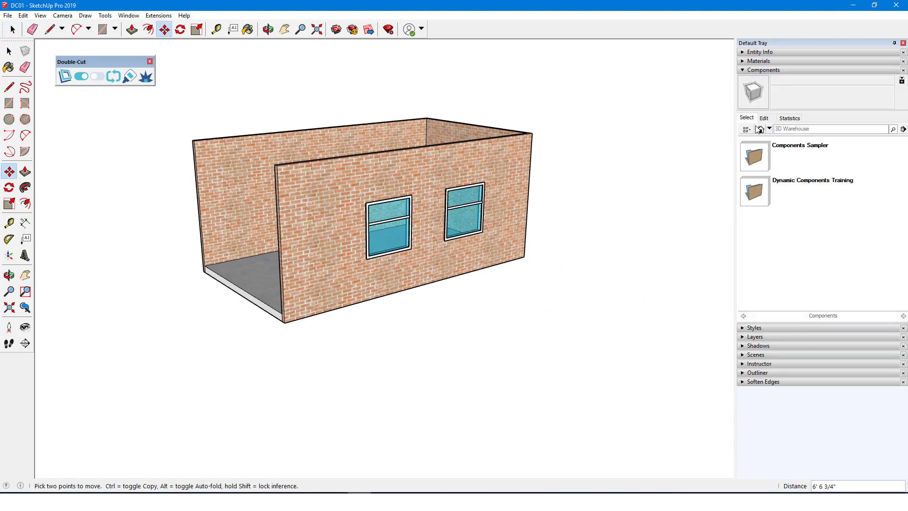
{"action": "left_click", "coordinate": [751, 262]}
{"action": "middle_click_drag", "start_coordinate": [284, 213], "coordinate": [163, 208]}
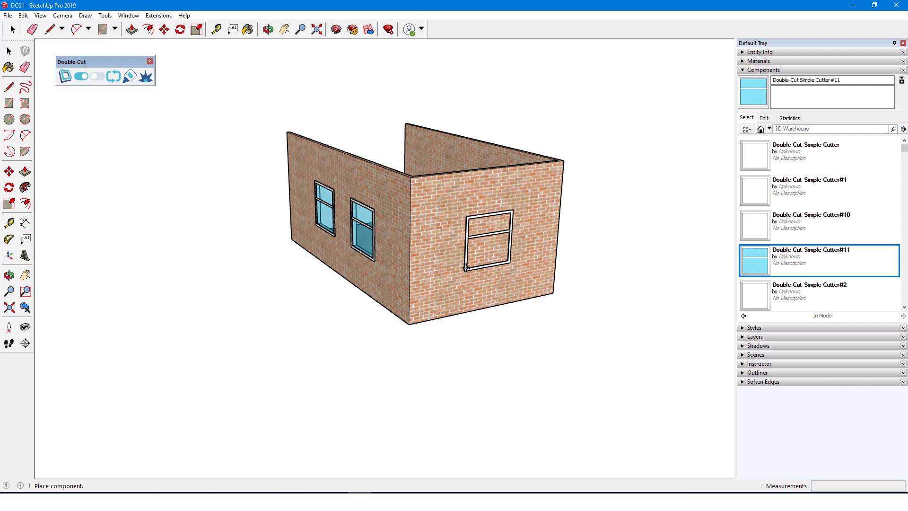
{"action": "left_click", "coordinate": [486, 239]}
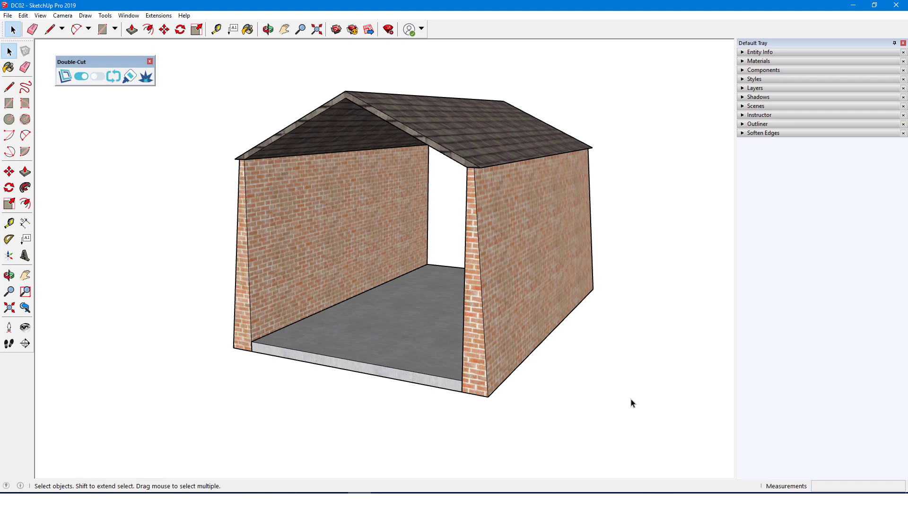
- Inspect the right wall, left wall, floor and roof, then edit the left wall component
{"action": "left_click", "coordinate": [515, 250]}
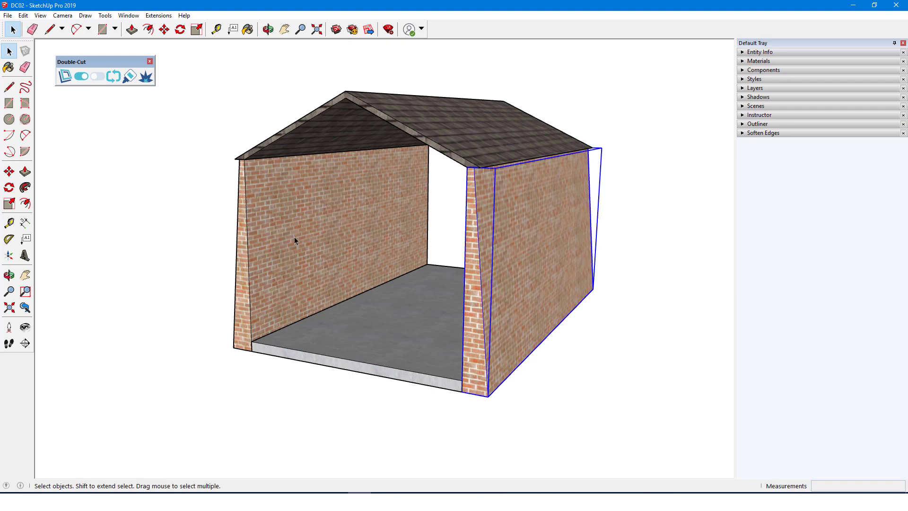
{"action": "left_click", "coordinate": [294, 237]}
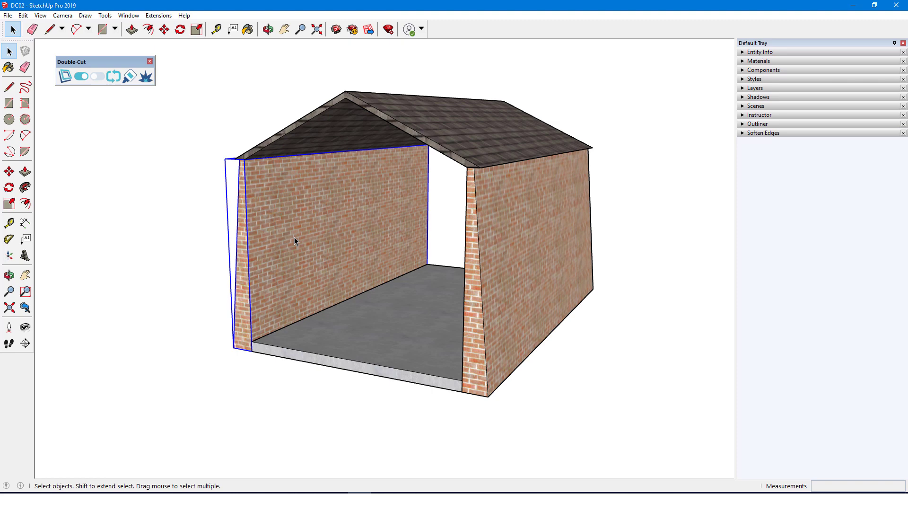
{"action": "left_click", "coordinate": [405, 333]}
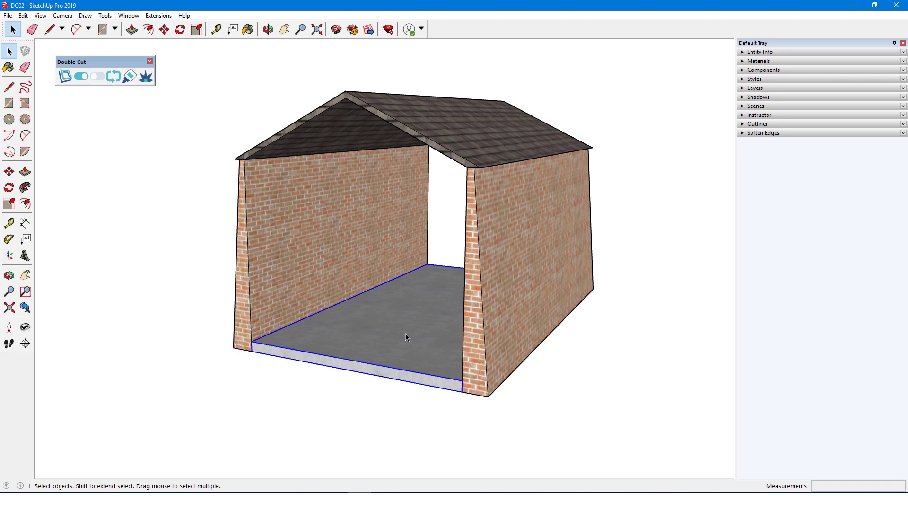
{"action": "left_click", "coordinate": [455, 142]}
{"action": "left_click", "coordinate": [642, 218]}
{"action": "double_click", "coordinate": [352, 208]}
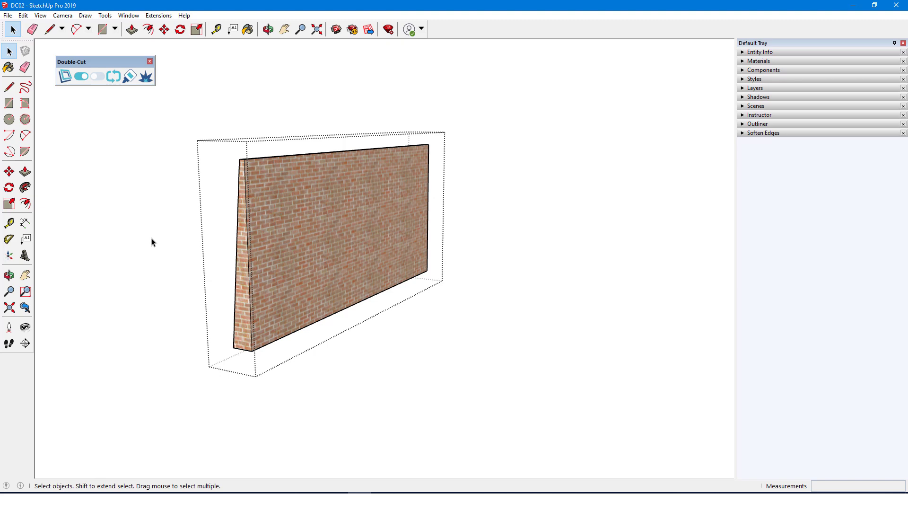
{"action": "middle_click_drag", "start_coordinate": [152, 242], "coordinate": [460, 233]}
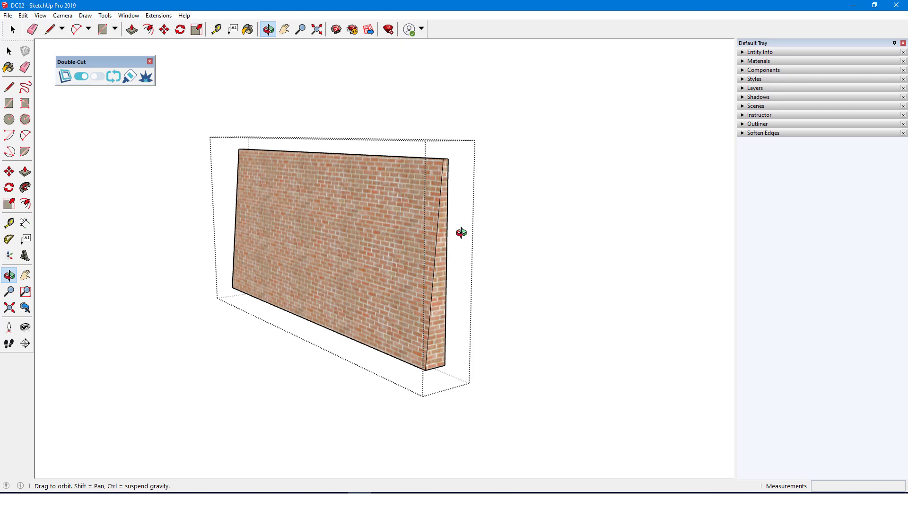
{"action": "middle_click_drag", "start_coordinate": [461, 232], "coordinate": [83, 218]}
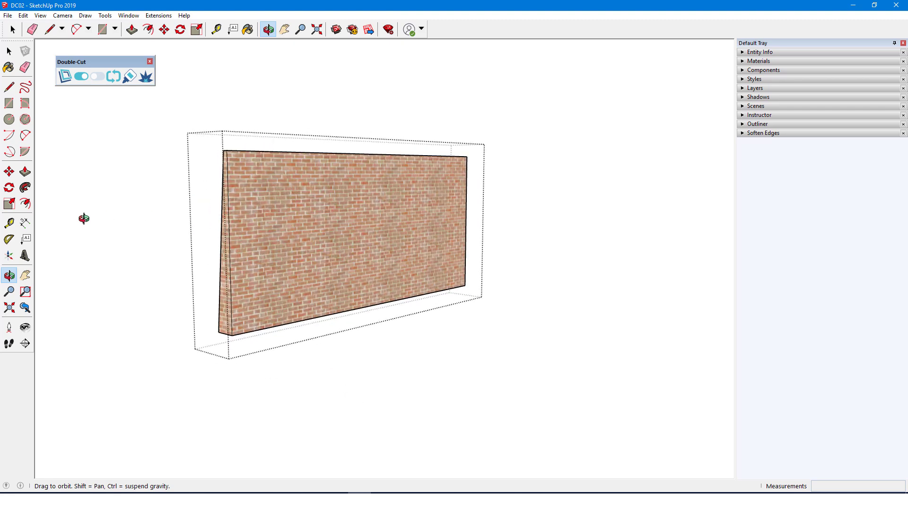
- Draw a window rectangle on the wall topped with a two-point arc
{"action": "key", "text": "r"}
{"action": "left_click", "coordinate": [265, 215]}
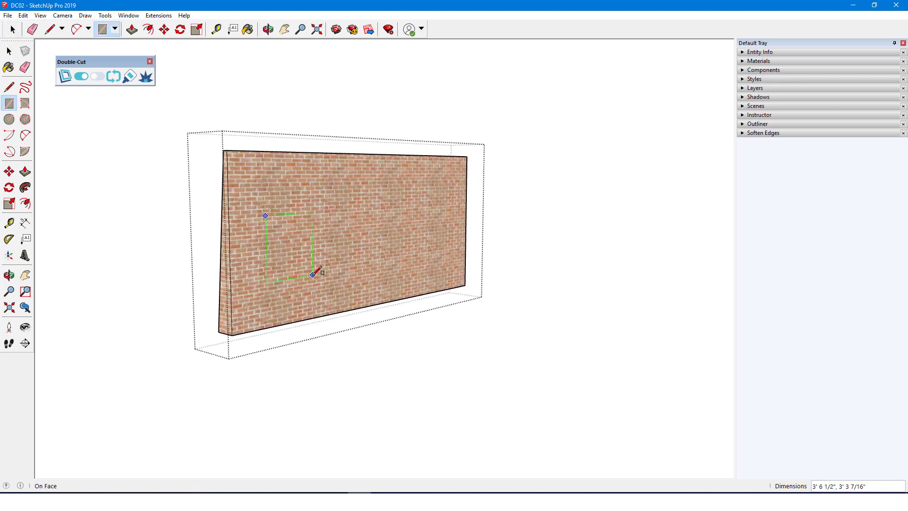
{"action": "left_click", "coordinate": [306, 274]}
{"action": "key", "text": "a"}
{"action": "left_click", "coordinate": [265, 215]}
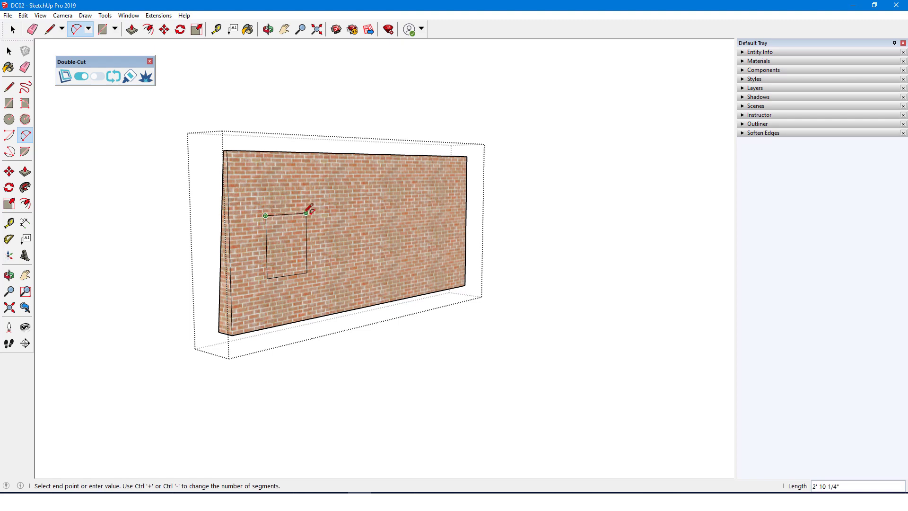
{"action": "left_click", "coordinate": [306, 212]}
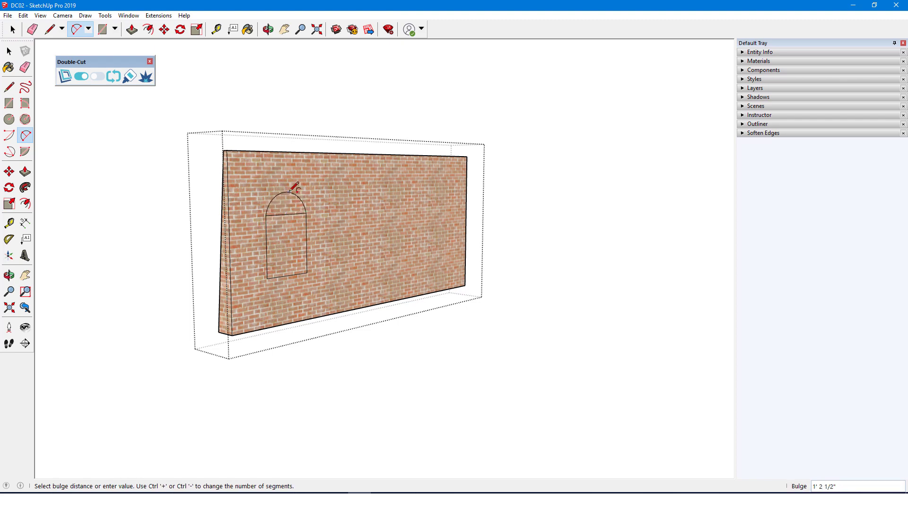
- Erase the line beneath the arch and select the arched face
{"action": "key", "text": "e"}
{"action": "left_click_drag", "start_coordinate": [292, 208], "coordinate": [289, 234]}
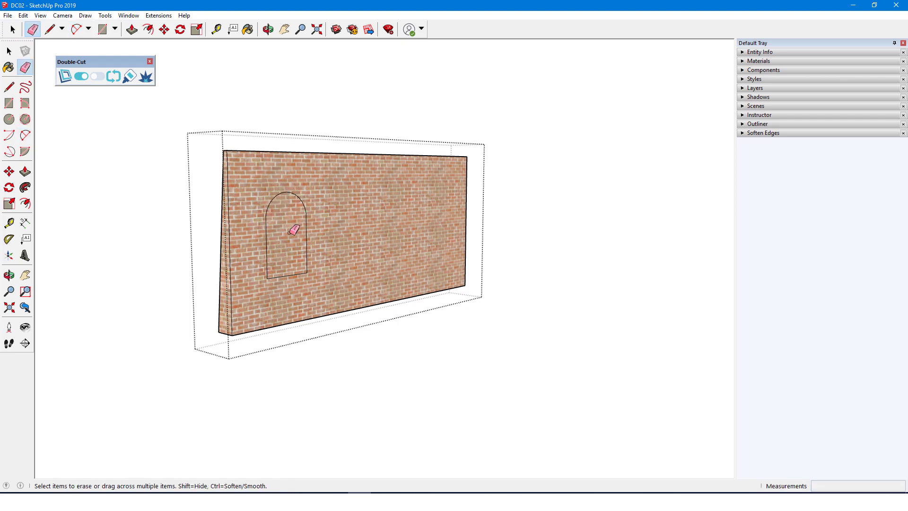
{"action": "key", "text": "space"}
{"action": "left_click", "coordinate": [290, 231]}
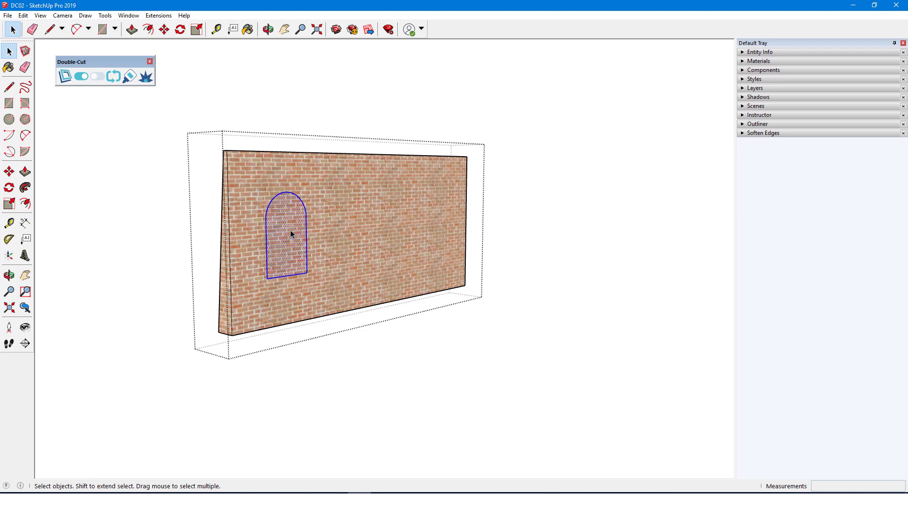
- Make the arched face an 'Arch Window' cutting component and view the opening from the front
{"action": "right_click", "coordinate": [290, 230]}
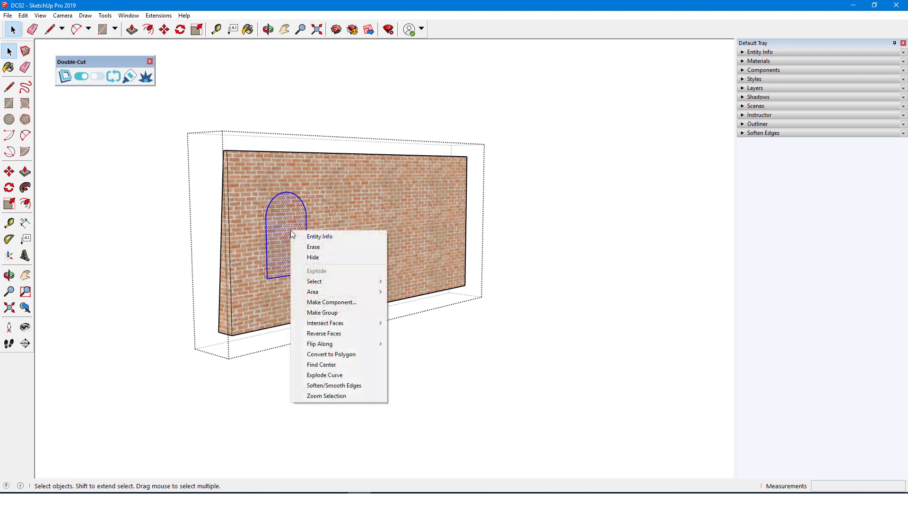
{"action": "left_click", "coordinate": [353, 302]}
{"action": "type", "text": "Arch Window"}
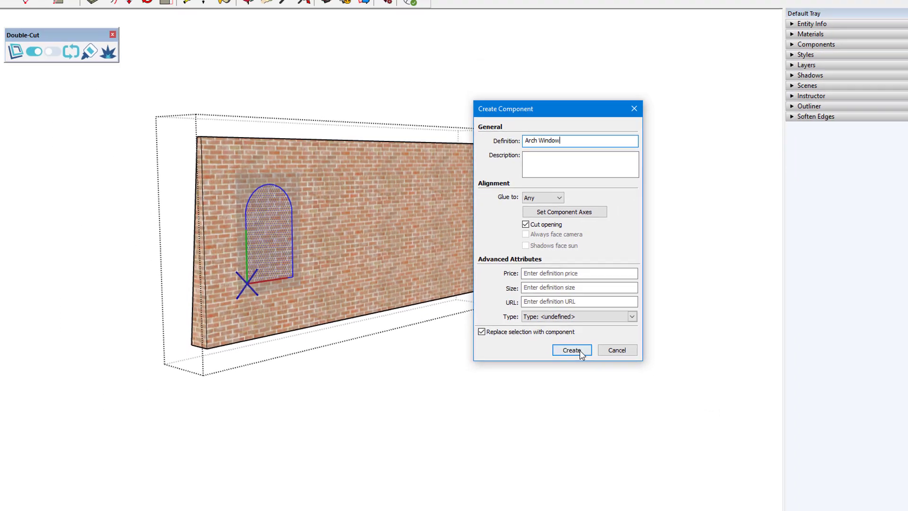
{"action": "left_click", "coordinate": [580, 351]}
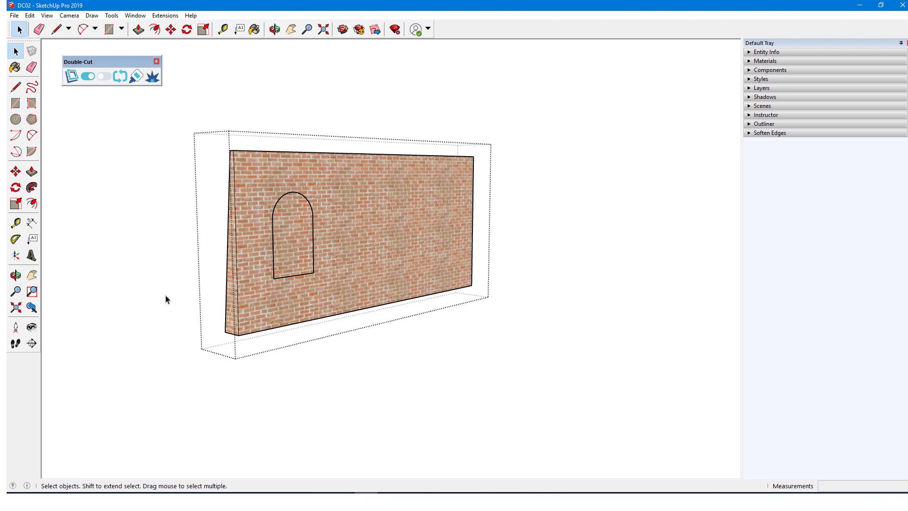
{"action": "middle_click_drag", "start_coordinate": [166, 298], "coordinate": [617, 287]}
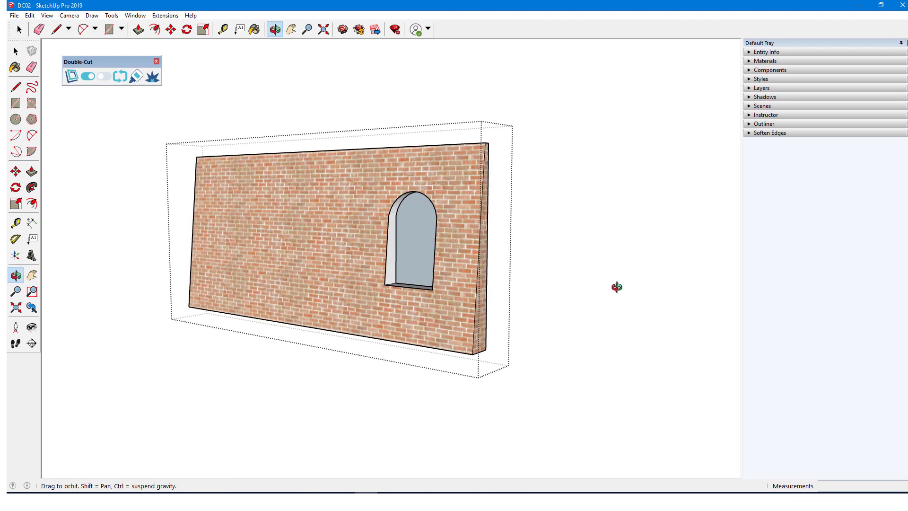
{"action": "middle_click_drag", "start_coordinate": [616, 287], "coordinate": [133, 299]}
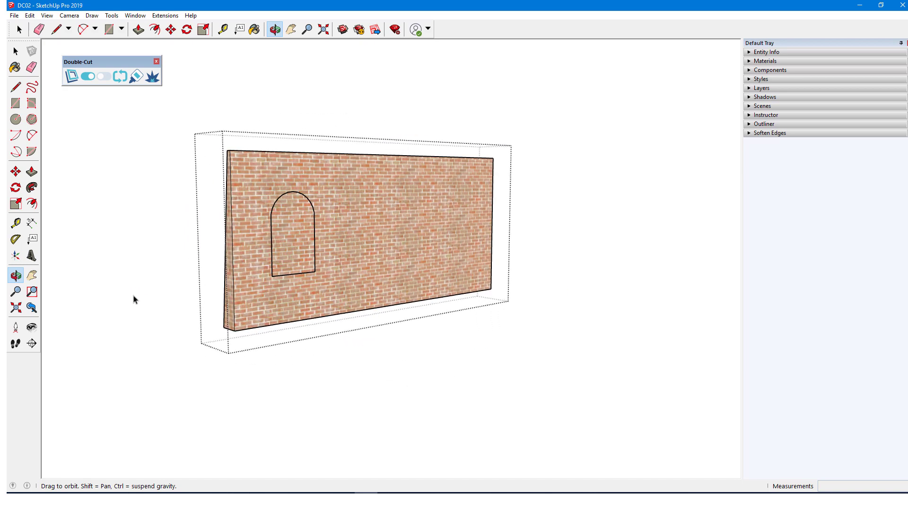
{"action": "key", "text": "space"}
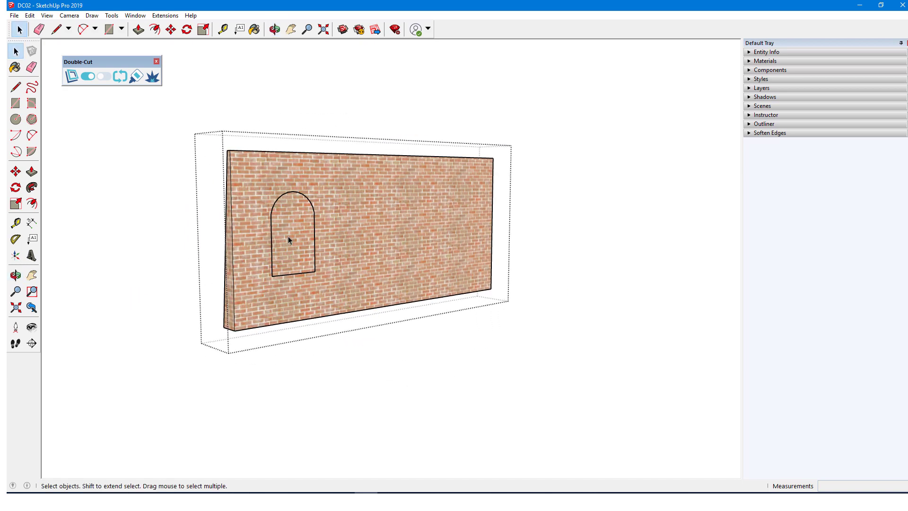
- Paint the arch component's face with Translucent Glass Blue
{"action": "double_click", "coordinate": [287, 237]}
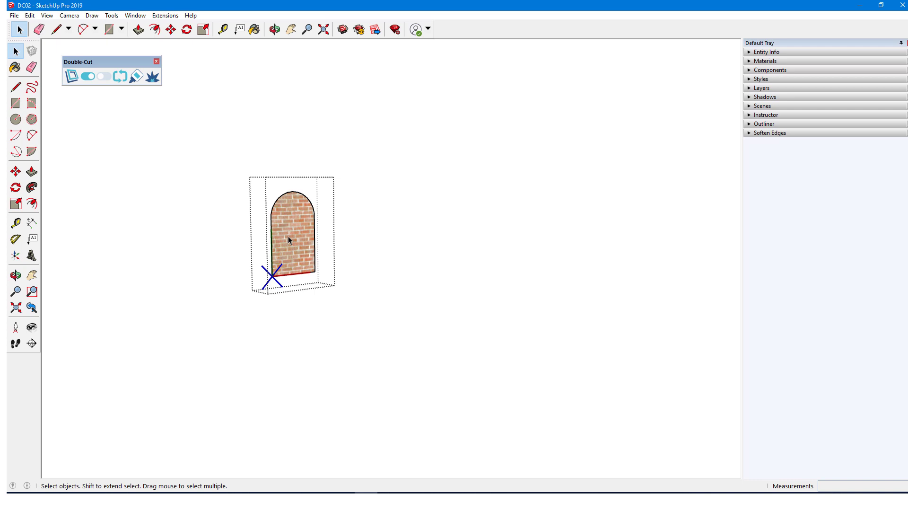
{"action": "left_click", "coordinate": [749, 61]}
{"action": "left_click", "coordinate": [832, 140]}
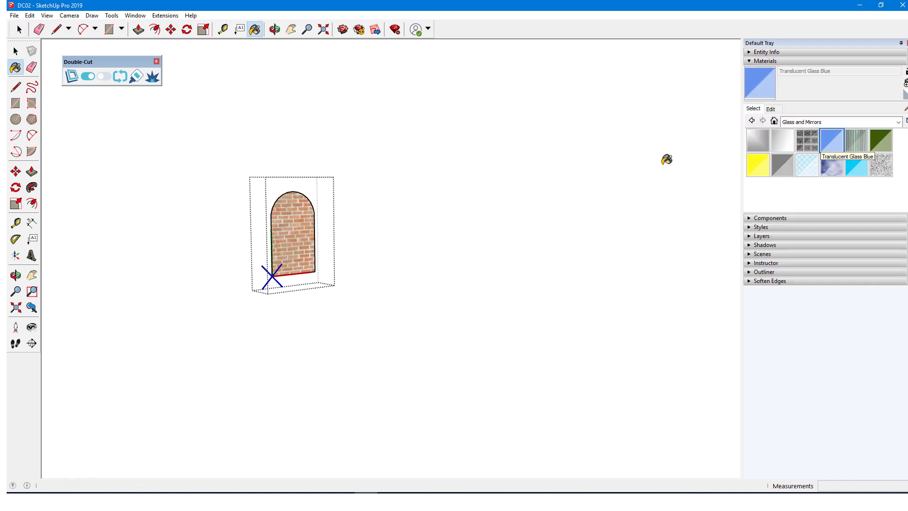
{"action": "left_click", "coordinate": [296, 232]}
- Offset the arch edge outward and push/pull the ring into a thick frame
{"action": "key", "text": "f"}
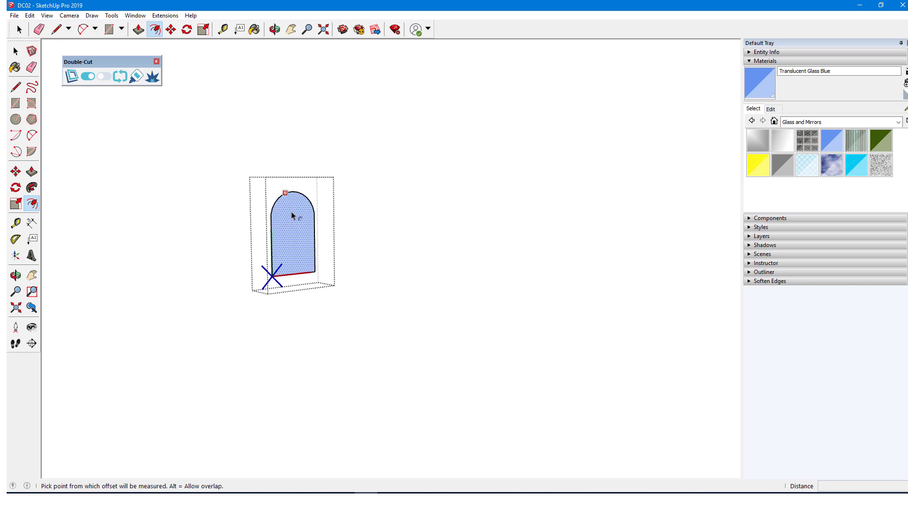
{"action": "left_click", "coordinate": [293, 207]}
{"action": "left_click", "coordinate": [273, 194]}
{"action": "key", "text": "p"}
{"action": "left_click", "coordinate": [291, 195]}
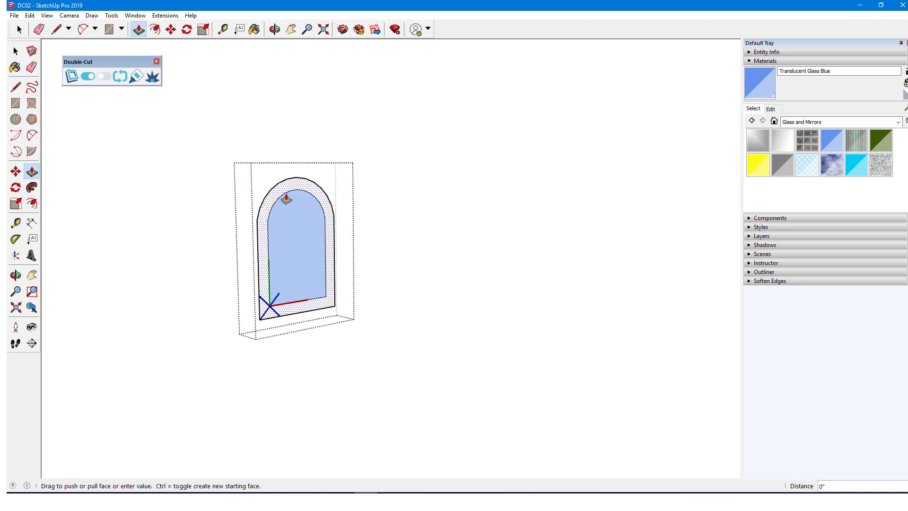
{"action": "left_click", "coordinate": [393, 193]}
- Check the arched window from above and close the component
{"action": "key", "text": "space"}
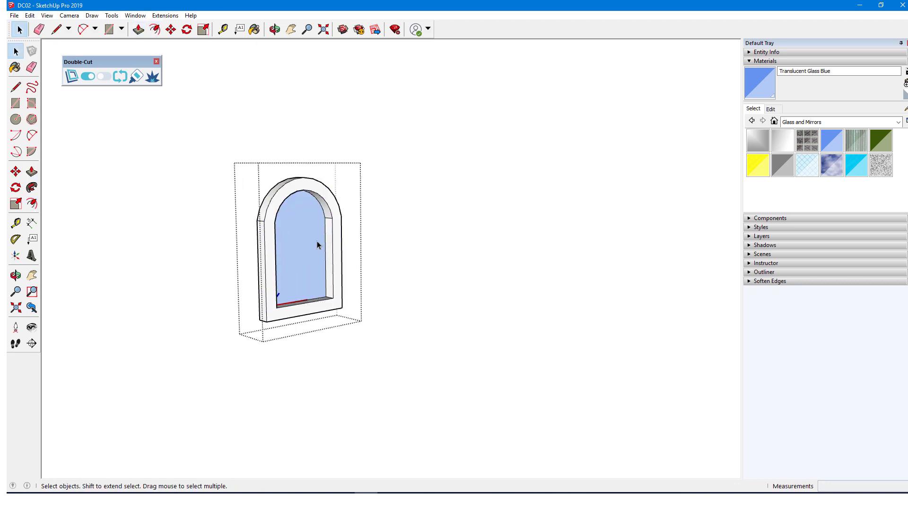
{"action": "left_click", "coordinate": [308, 243]}
{"action": "middle_click_drag", "start_coordinate": [314, 245], "coordinate": [142, 273]}
{"action": "right_click", "coordinate": [426, 264]}
{"action": "left_click", "coordinate": [437, 266]}
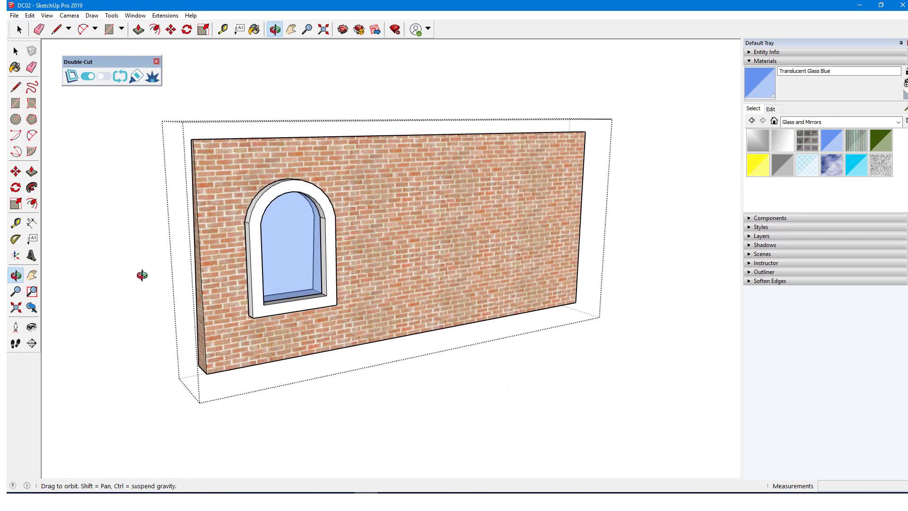
- Copy the arched window to the right along the wall, then enter 2/ to add a middle copy
{"action": "left_click", "coordinate": [265, 310]}
{"action": "key", "text": "m"}
{"action": "left_click", "coordinate": [271, 330]}
{"action": "key", "text": "ctrl"}
{"action": "left_click", "coordinate": [465, 295]}
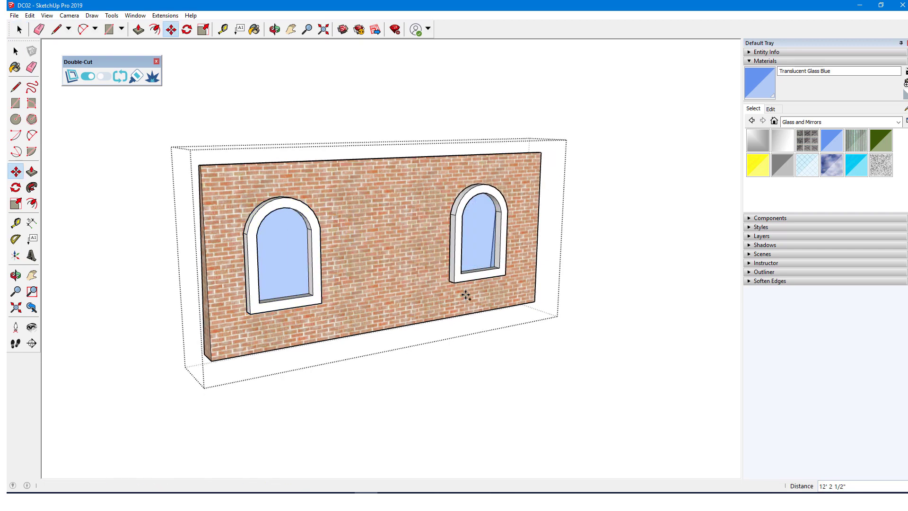
{"action": "type", "text": "2/"}
{"action": "key", "text": "Return"}
{"action": "key", "text": "space"}
- Select the three windows, then close the wall group to view the whole house
{"action": "left_click", "coordinate": [283, 305]}
{"action": "left_click", "coordinate": [378, 290], "text": "shift"}
{"action": "left_click", "coordinate": [466, 271], "text": "shift"}
{"action": "key", "text": "m"}
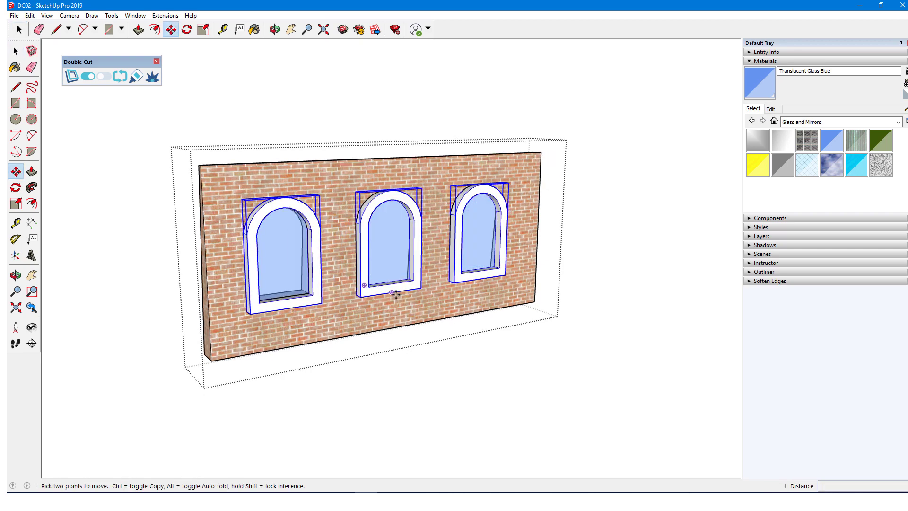
{"action": "left_click", "coordinate": [399, 291]}
{"action": "key", "text": "Escape"}
{"action": "right_click", "coordinate": [569, 312]}
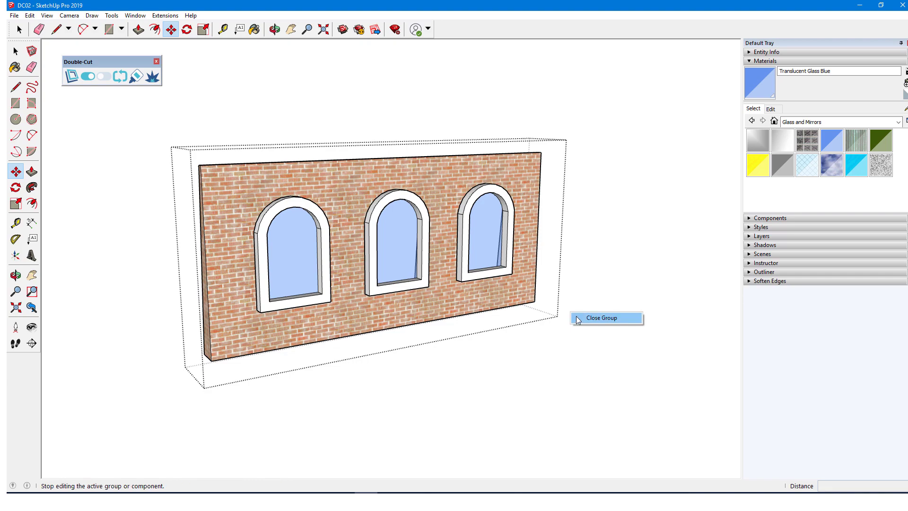
{"action": "left_click", "coordinate": [591, 317]}
{"action": "middle_click_drag", "start_coordinate": [377, 280], "coordinate": [426, 265]}
- Orbit to a lower frontal view and open the windowed wall for editing
{"action": "key", "text": "ctrl+t"}
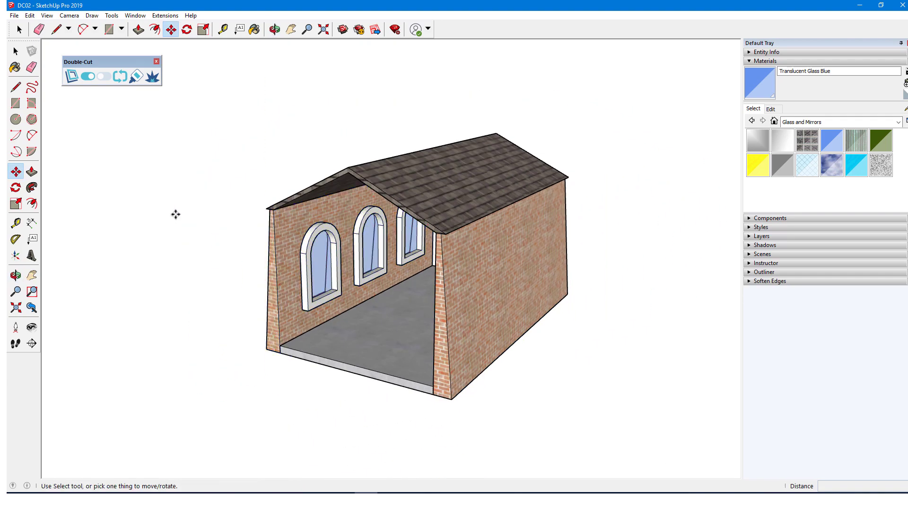
{"action": "middle_click_drag", "start_coordinate": [176, 214], "coordinate": [201, 174]}
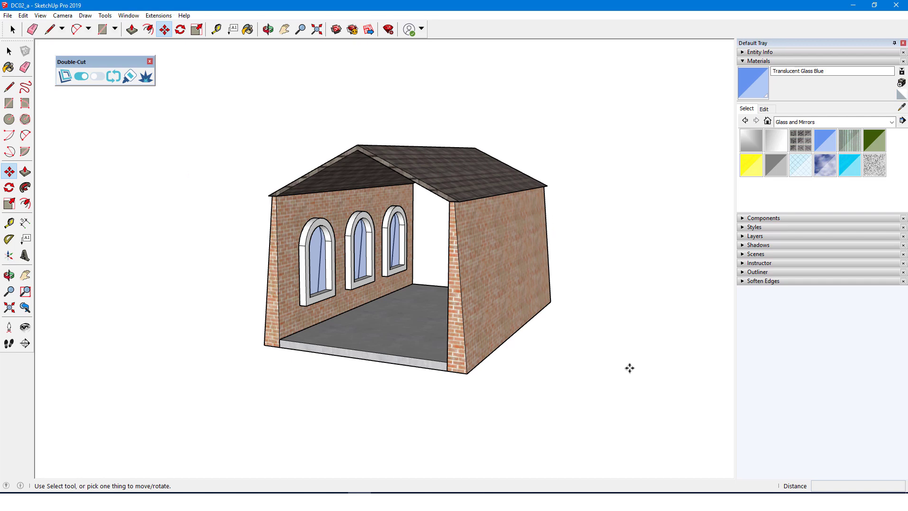
{"action": "key", "text": "space"}
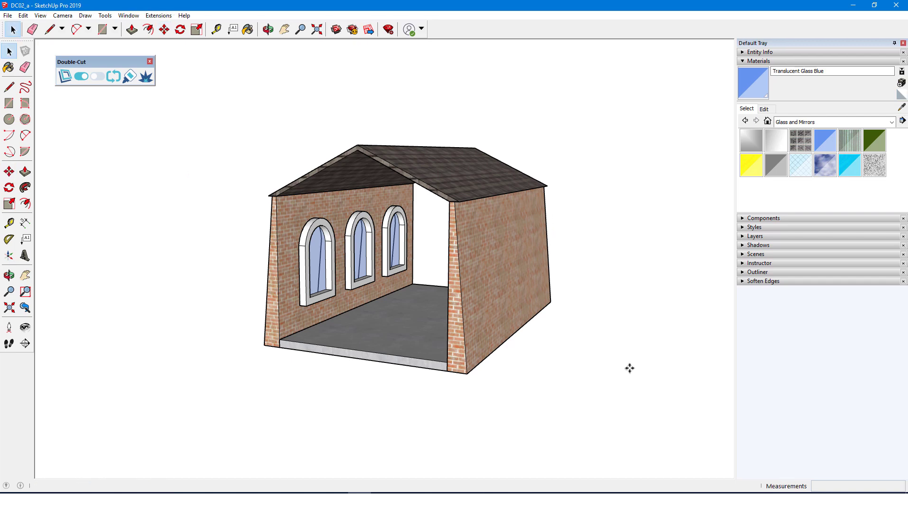
{"action": "double_click", "coordinate": [331, 310]}
{"action": "scroll", "coordinate": [331, 310], "scroll_direction": "up", "scroll_amount": 2}
- Select the three windows and the wall's bottom front edge, then copy them with Edit > Copy
{"action": "left_click", "coordinate": [311, 296]}
{"action": "left_click", "coordinate": [368, 284], "text": "shift"}
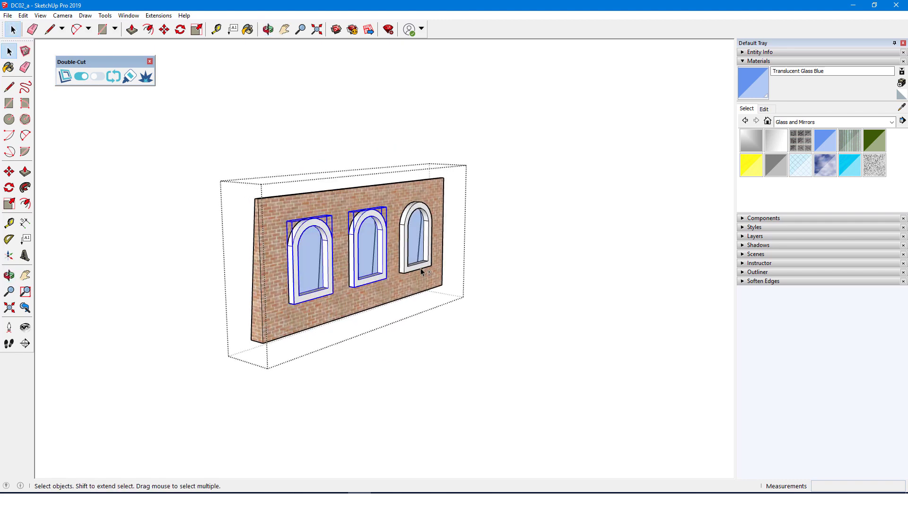
{"action": "left_click", "coordinate": [421, 270], "text": "shift"}
{"action": "left_click", "coordinate": [415, 297], "text": "shift"}
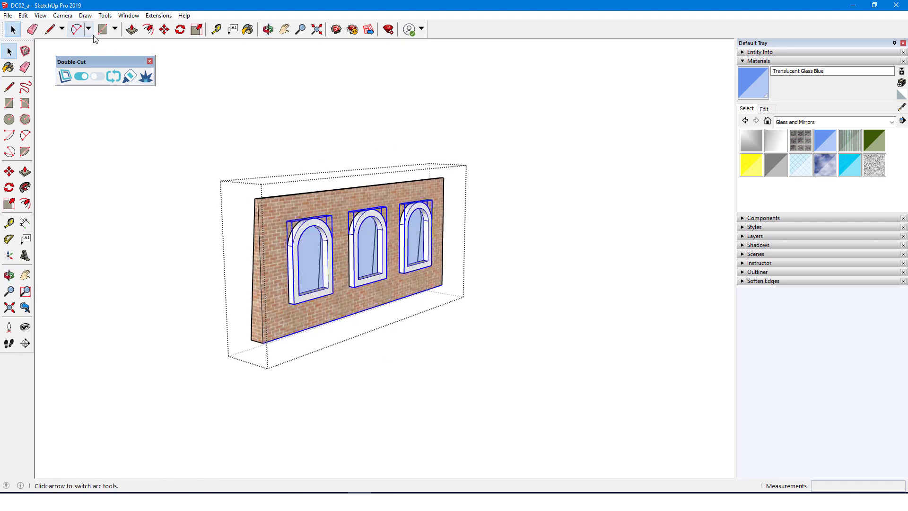
{"action": "left_click", "coordinate": [22, 15]}
{"action": "left_click", "coordinate": [53, 61]}
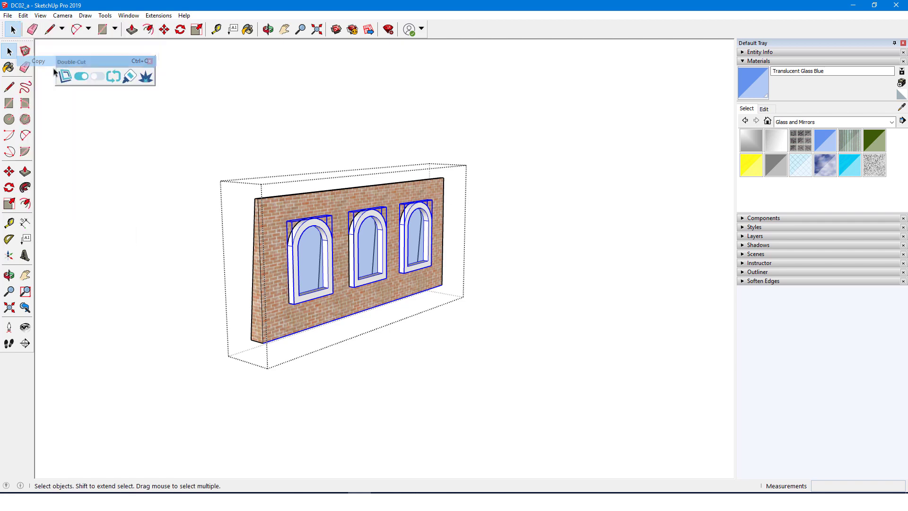
- Paste the copied windows and edge into the opposite wall and dismiss the Double-Cut failure message
{"action": "left_click", "coordinate": [144, 226]}
{"action": "middle_click_drag", "start_coordinate": [147, 229], "coordinate": [557, 234]}
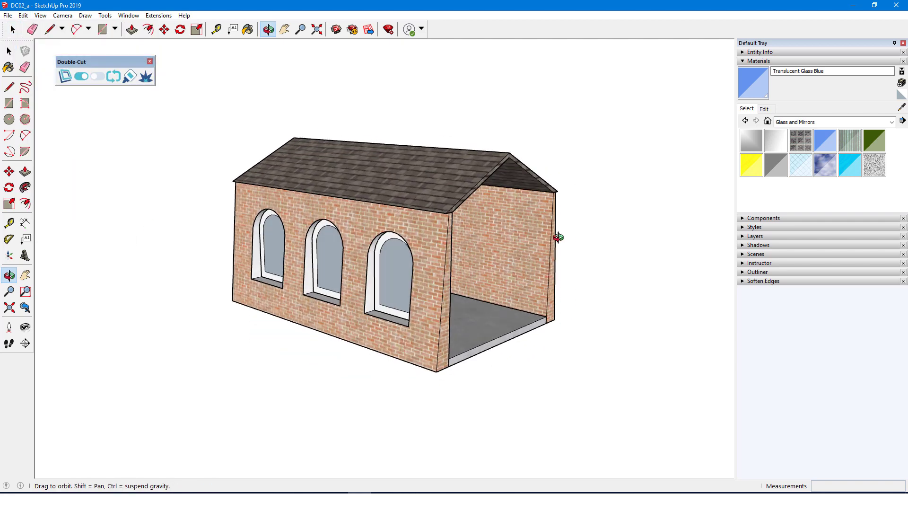
{"action": "double_click", "coordinate": [517, 245]}
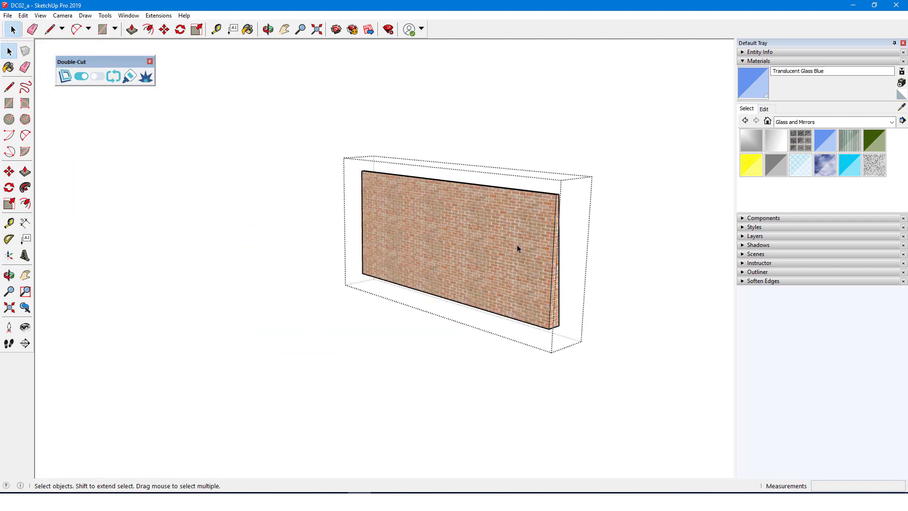
{"action": "left_click", "coordinate": [23, 15]}
{"action": "left_click", "coordinate": [73, 138]}
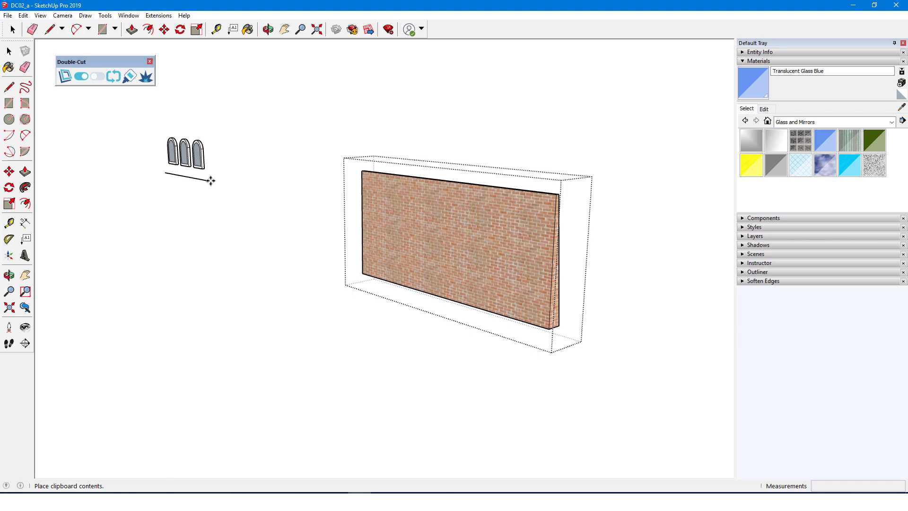
{"action": "left_click", "coordinate": [376, 346]}
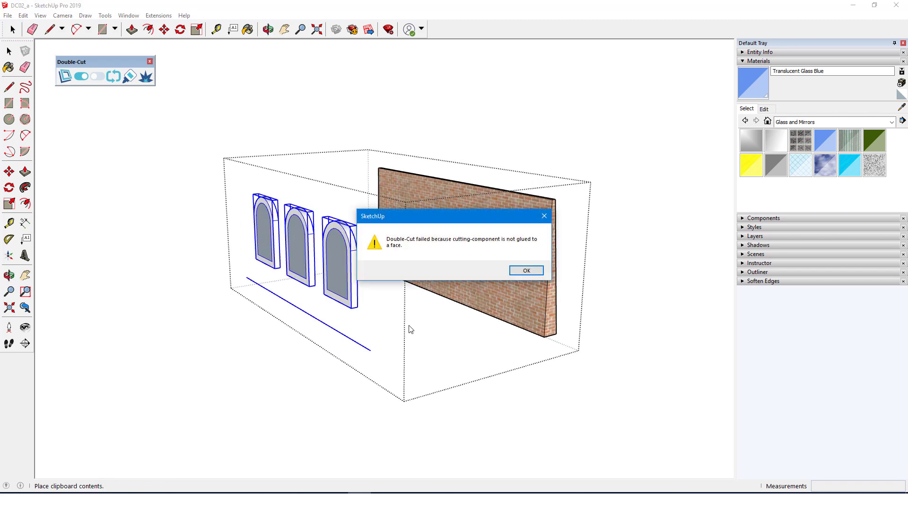
{"action": "left_click", "coordinate": [526, 271]}
- Rotate the pasted windows to face the wall and move them onto its bottom corner
{"action": "key", "text": "m"}
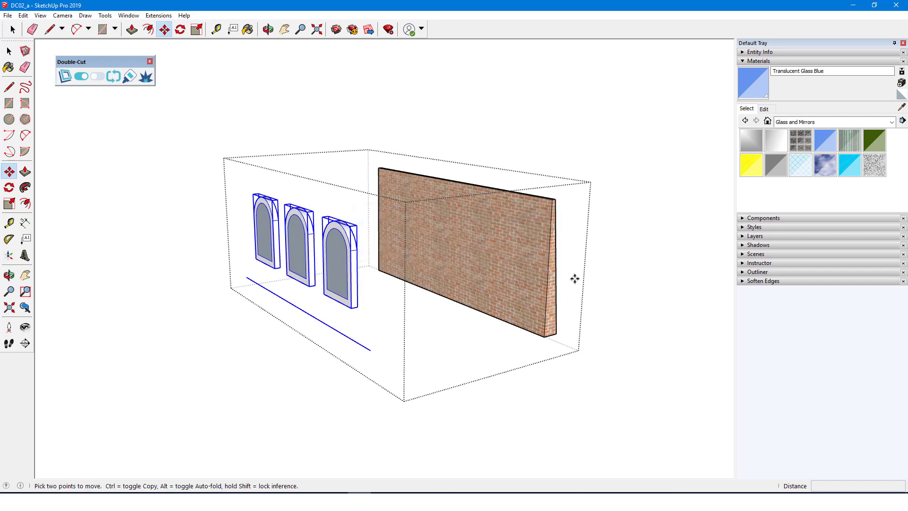
{"action": "middle_click_drag", "start_coordinate": [583, 282], "coordinate": [449, 296]}
{"action": "key", "text": "q"}
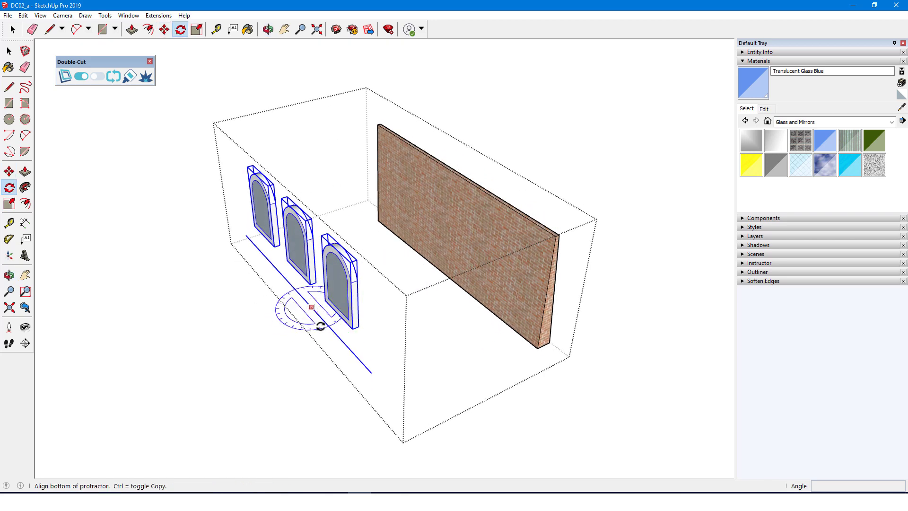
{"action": "left_click", "coordinate": [320, 327]}
{"action": "left_click", "coordinate": [271, 385]}
{"action": "key", "text": "m"}
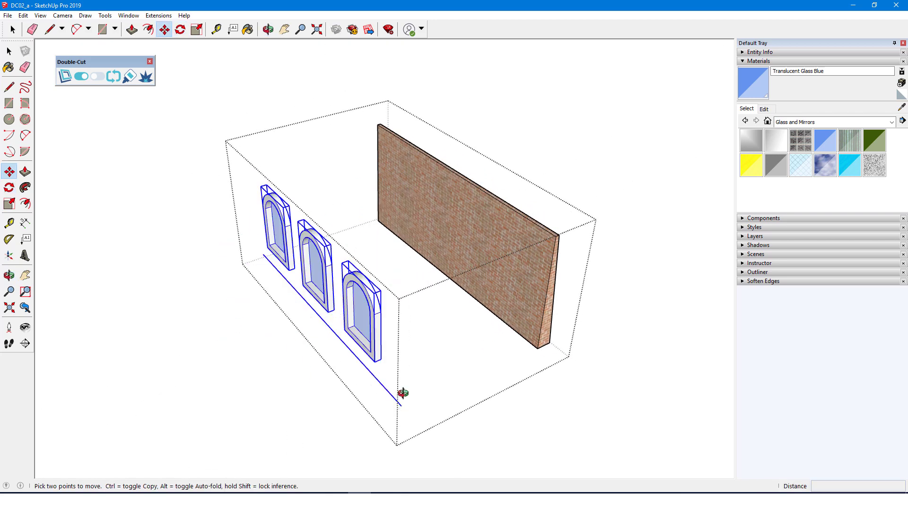
{"action": "left_click", "coordinate": [402, 393]}
{"action": "left_click", "coordinate": [545, 333]}
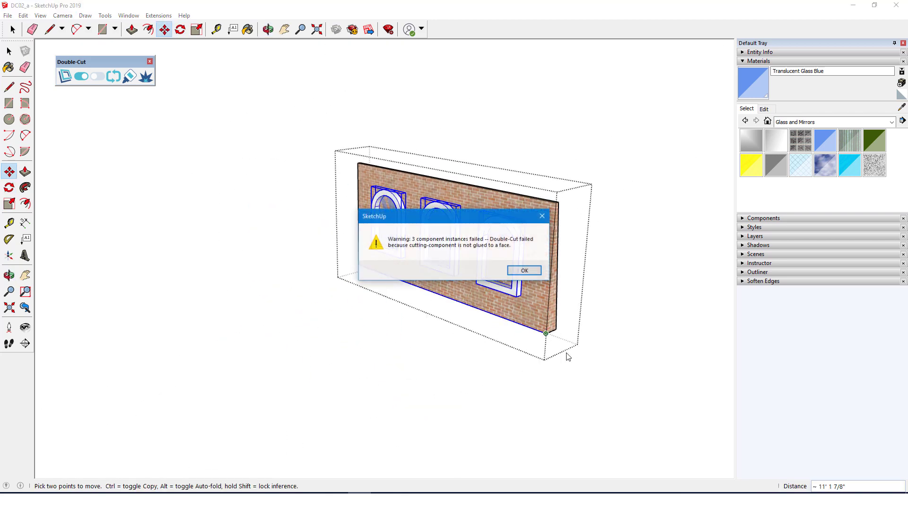
- Glue the three pasted windows to the brick wall face with Double-Cut and orbit to check the openings
{"action": "left_click", "coordinate": [524, 270]}
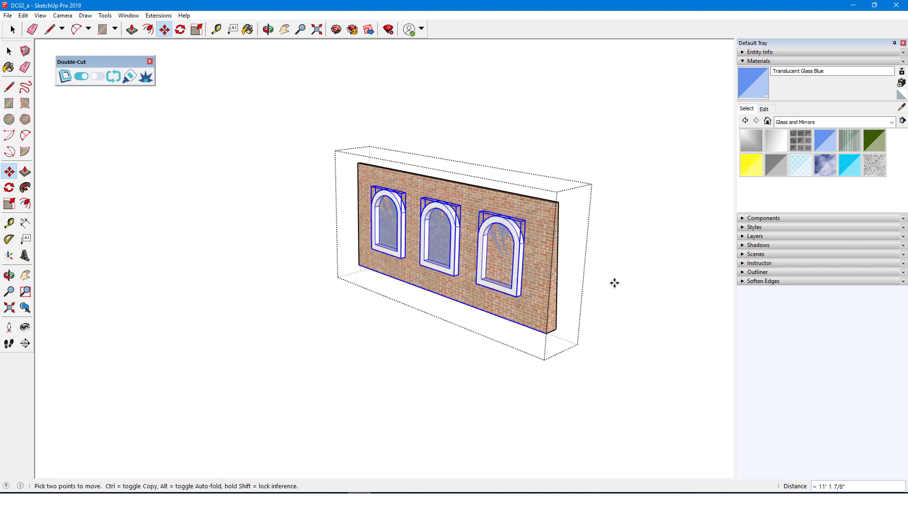
{"action": "key", "text": "space"}
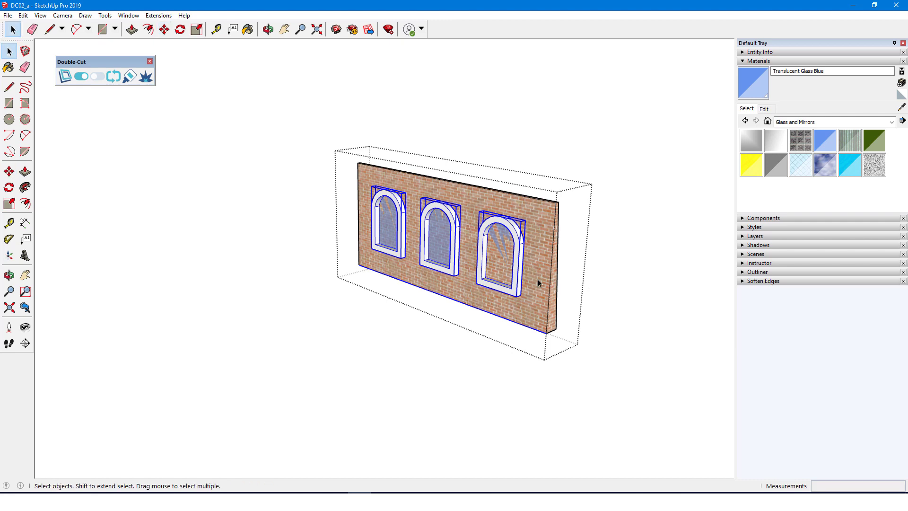
{"action": "left_click", "coordinate": [537, 279]}
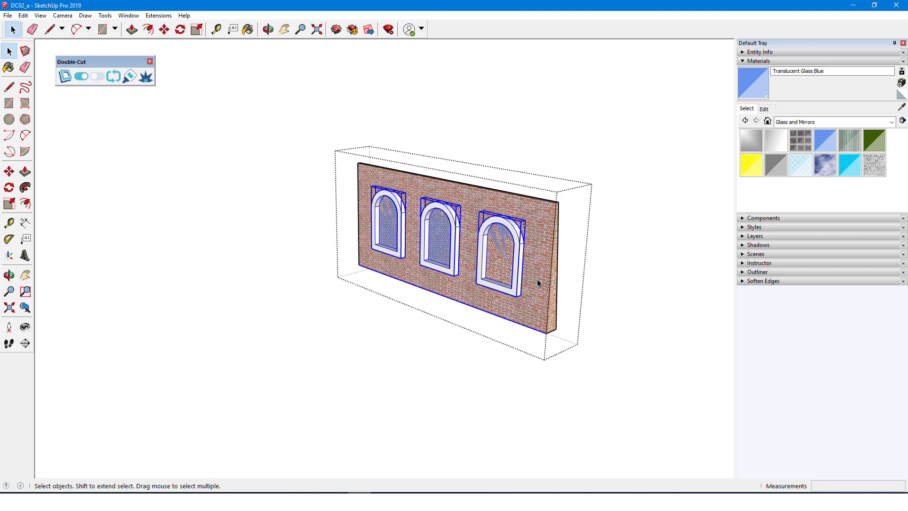
{"action": "left_click", "coordinate": [138, 84]}
{"action": "middle_click_drag", "start_coordinate": [286, 156], "coordinate": [507, 192]}
{"action": "key", "text": "space"}
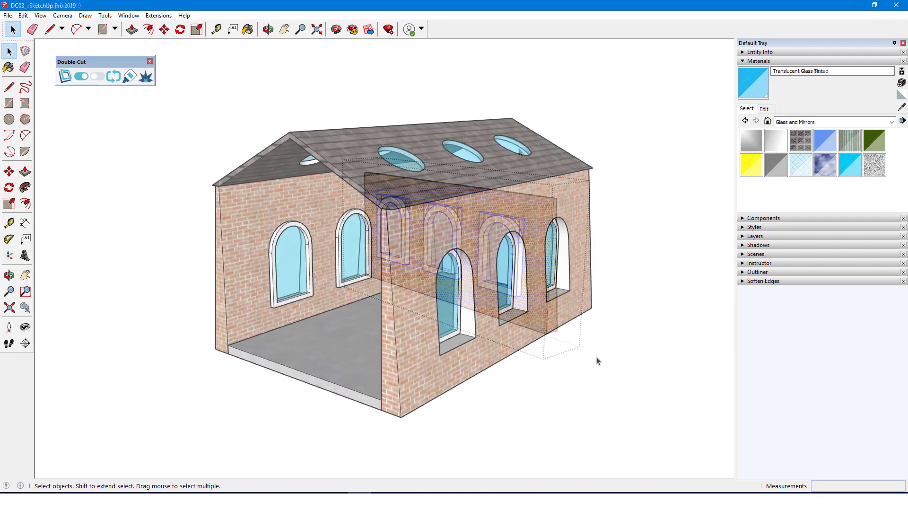
- Orbit the house to a higher angle showing the three roof skylights
{"action": "mouse_move", "coordinate": [593, 307]}
{"action": "middle_mouse_down"}
{"action": "mouse_move", "coordinate": [628, 373]}
{"action": "mouse_move", "coordinate": [602, 310]}
{"action": "middle_mouse_up"}
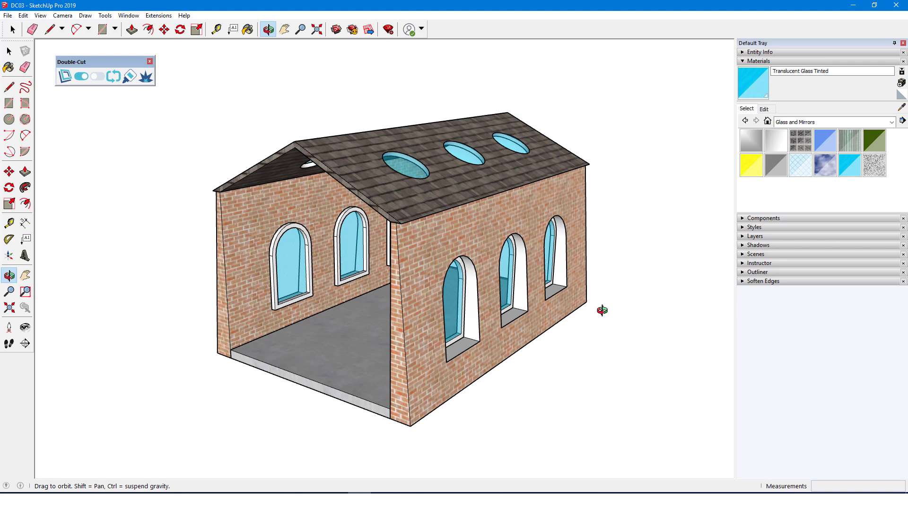
- Open the brick wall group and disable Double-Cut for one arched window
{"action": "middle_click_drag", "start_coordinate": [601, 310], "coordinate": [601, 313]}
{"action": "key", "text": "space"}
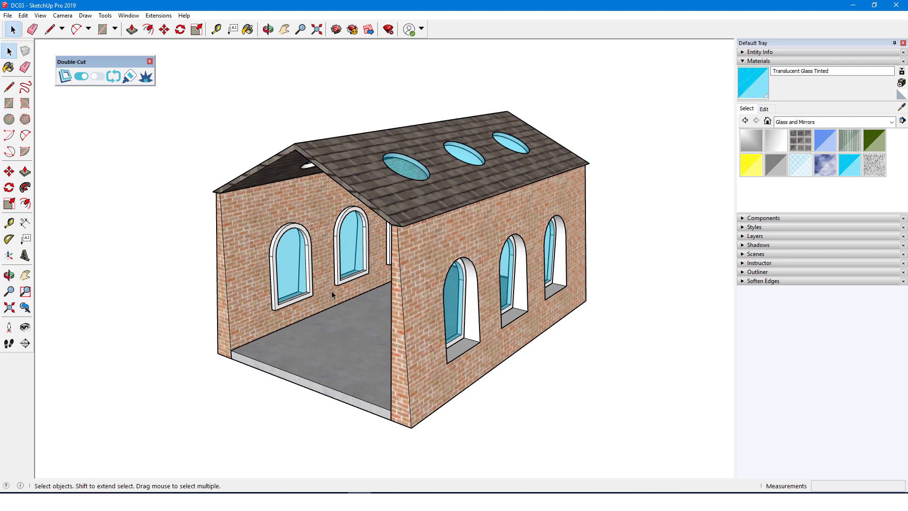
{"action": "double_click", "coordinate": [332, 294]}
{"action": "left_click", "coordinate": [281, 236]}
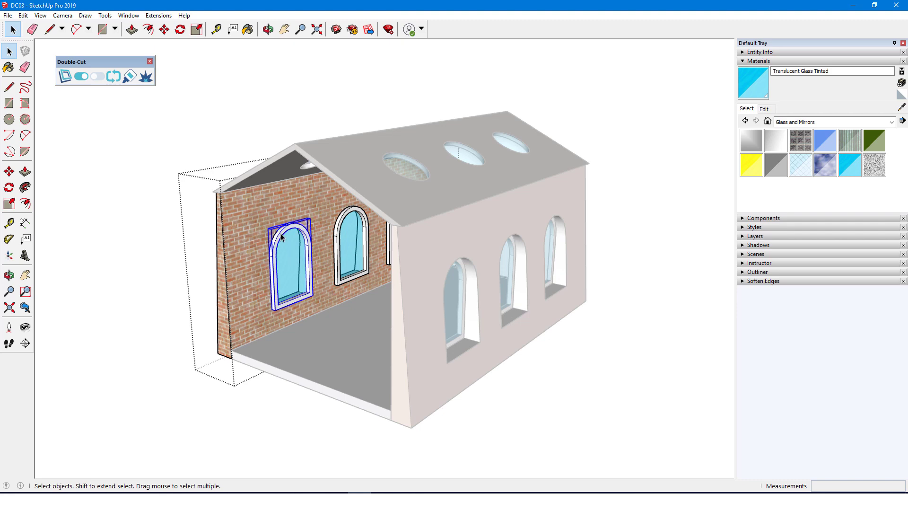
{"action": "left_click", "coordinate": [97, 76]}
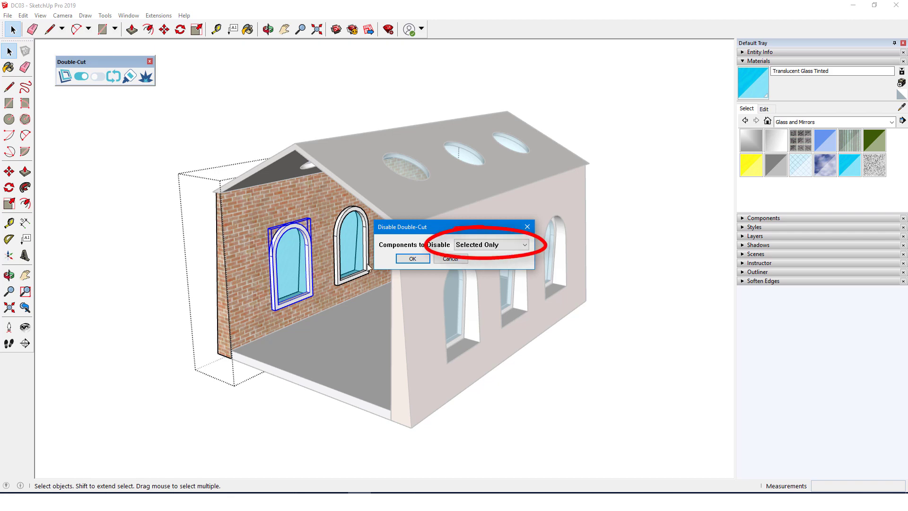
{"action": "left_click", "coordinate": [419, 260]}
{"action": "middle_click_drag", "start_coordinate": [420, 259], "coordinate": [104, 326]}
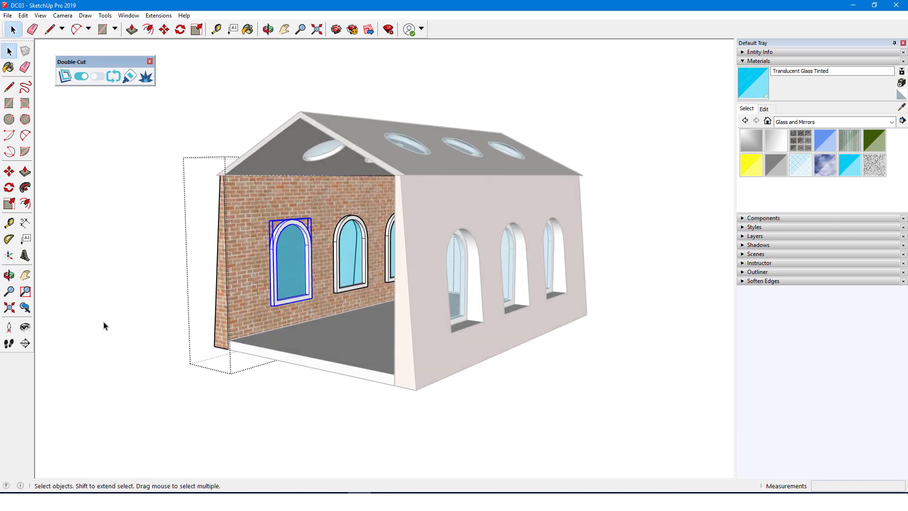
- Disable Double-Cut for all windows in the wall using All in Context
{"action": "left_click", "coordinate": [97, 76]}
{"action": "left_click", "coordinate": [491, 244]}
{"action": "left_click", "coordinate": [477, 259]}
{"action": "left_click", "coordinate": [407, 259]}
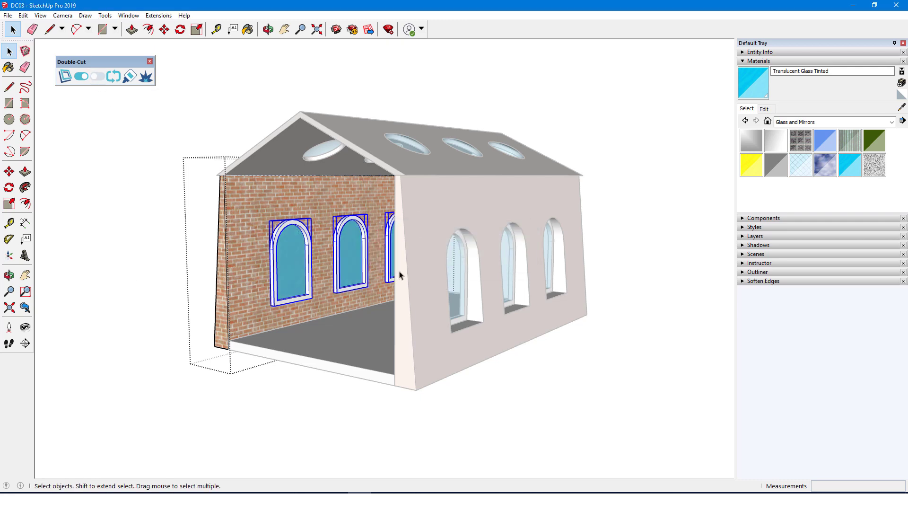
{"action": "middle_click_drag", "start_coordinate": [400, 270], "coordinate": [138, 375]}
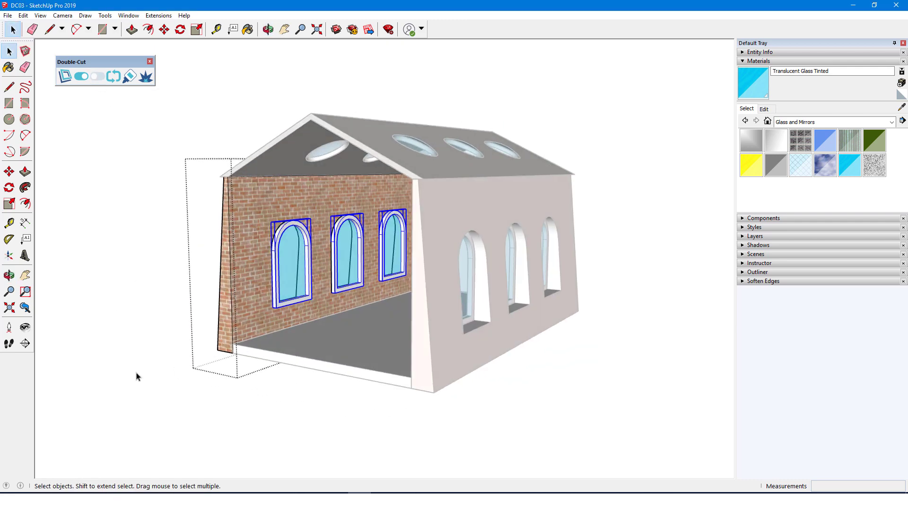
- Disable Double-Cut for every window and skylight using All in Model
{"action": "left_click", "coordinate": [287, 268]}
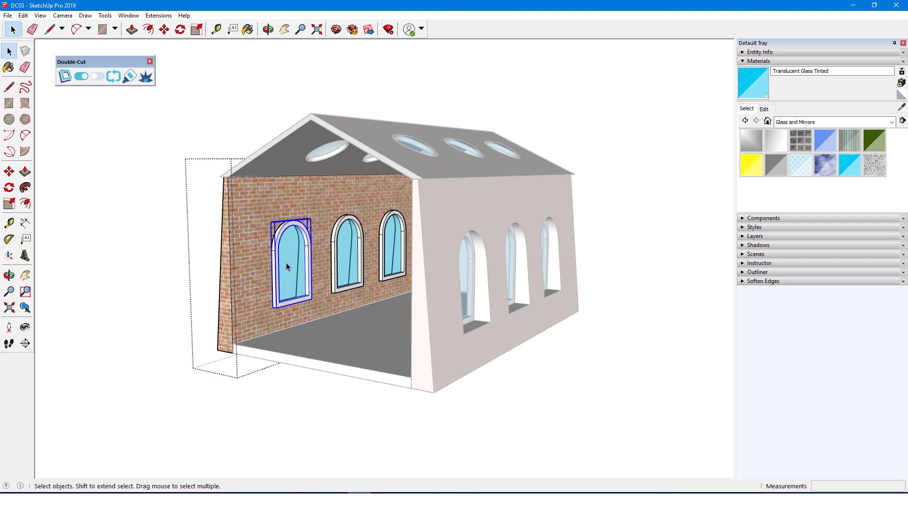
{"action": "left_click", "coordinate": [97, 76]}
{"action": "left_click", "coordinate": [492, 245]}
{"action": "left_click", "coordinate": [498, 268]}
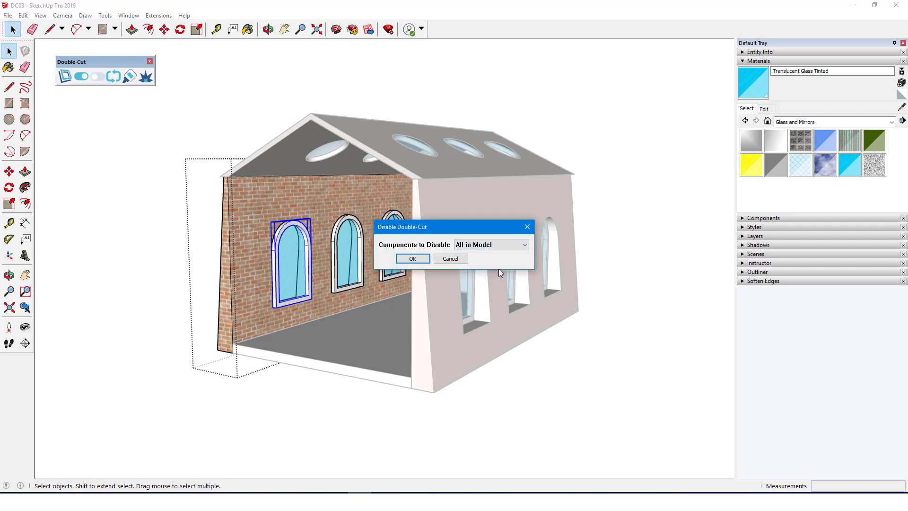
{"action": "left_click", "coordinate": [424, 259]}
{"action": "middle_click_drag", "start_coordinate": [265, 288], "coordinate": [257, 361]}
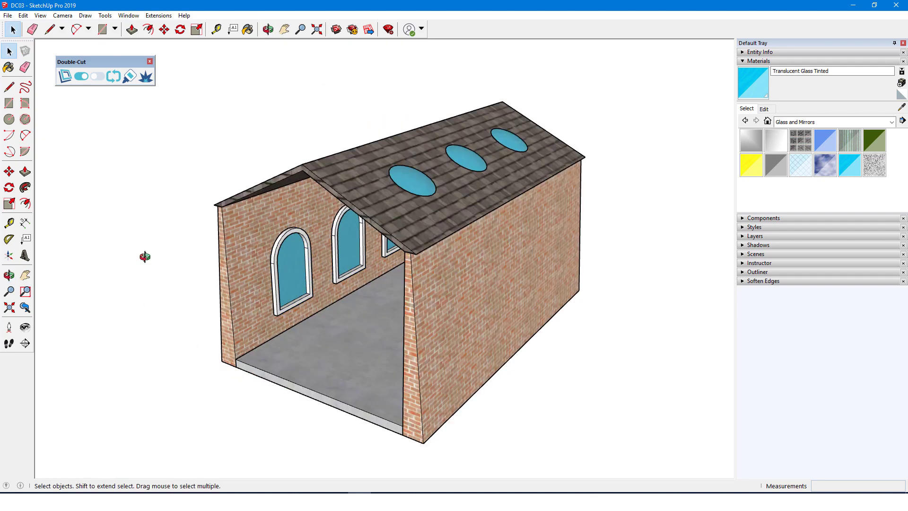
- Orbit around the brick-and-shingle house to view its windows and skylights
{"action": "middle_click_drag", "start_coordinate": [144, 256], "coordinate": [469, 219]}
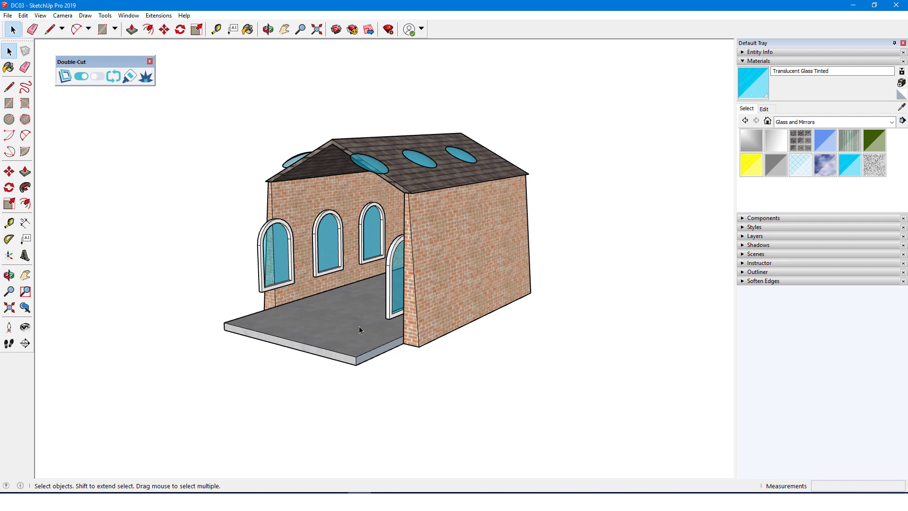
- Open the left brick wall and re-enable Double-Cut for its windows with All in Context
{"action": "double_click", "coordinate": [330, 247]}
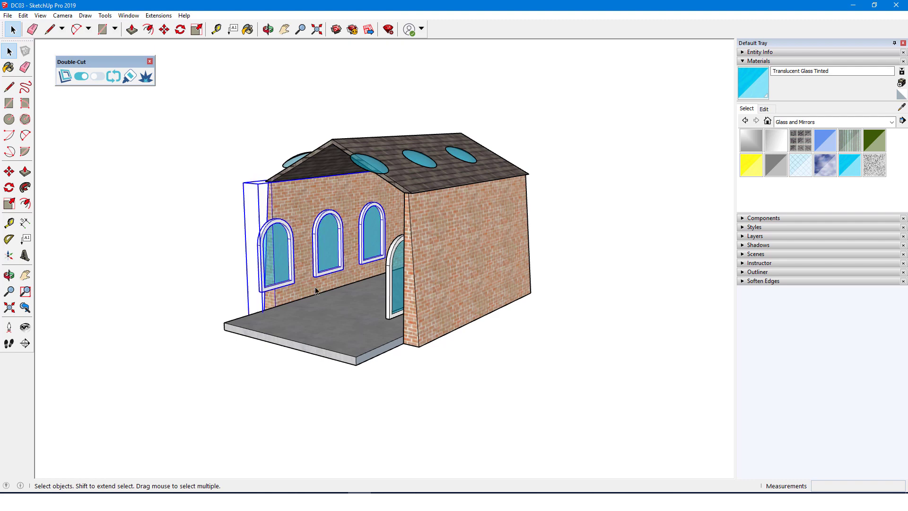
{"action": "left_click", "coordinate": [332, 238]}
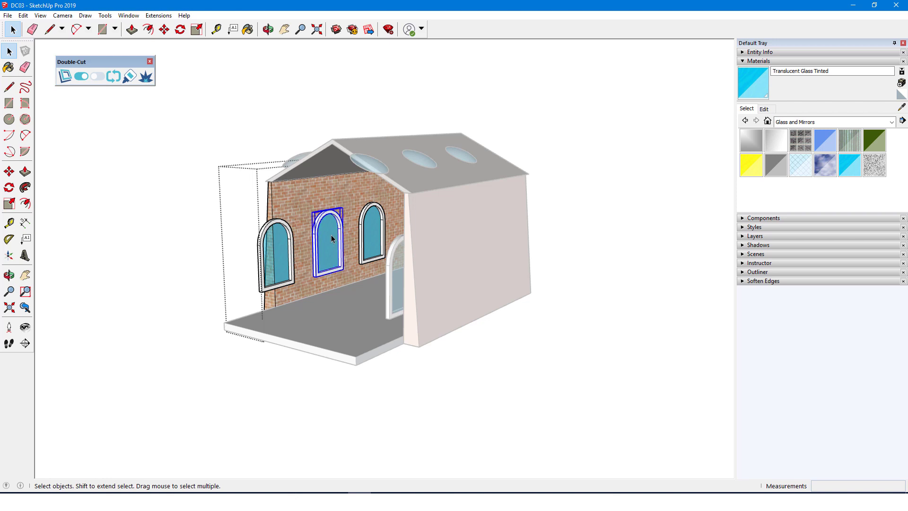
{"action": "left_click", "coordinate": [81, 76]}
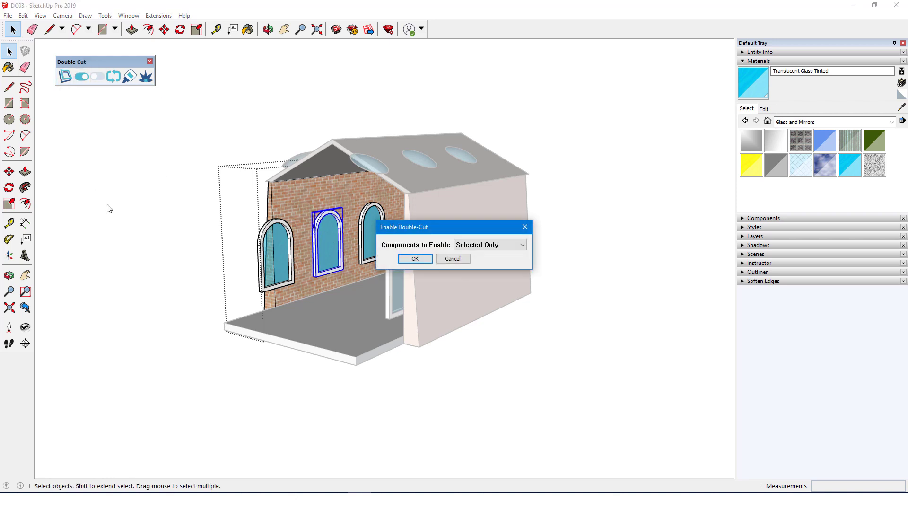
{"action": "left_click", "coordinate": [501, 248]}
{"action": "left_click", "coordinate": [501, 263]}
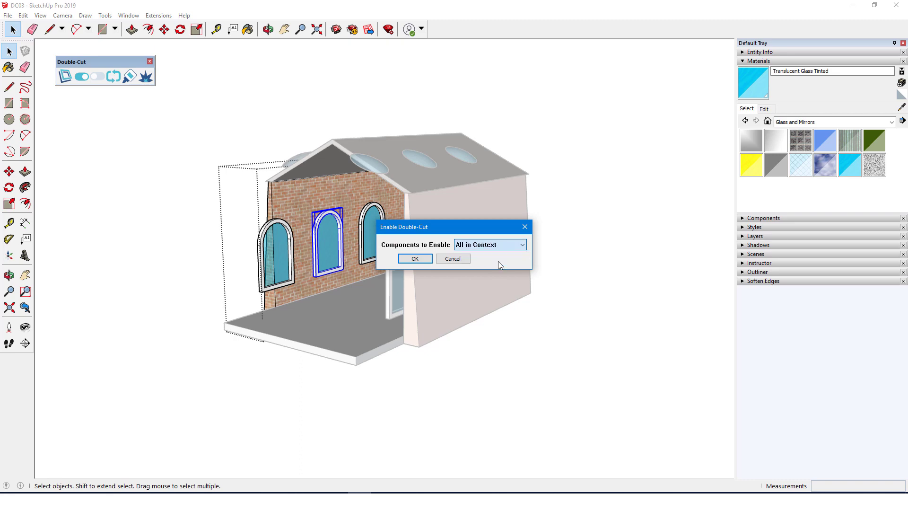
{"action": "left_click", "coordinate": [414, 259]}
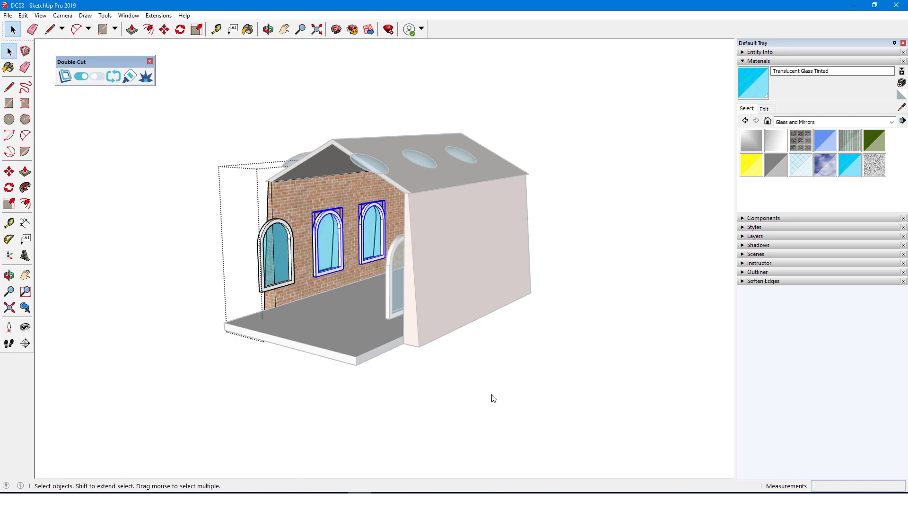
{"action": "middle_click_drag", "start_coordinate": [229, 374], "coordinate": [172, 361]}
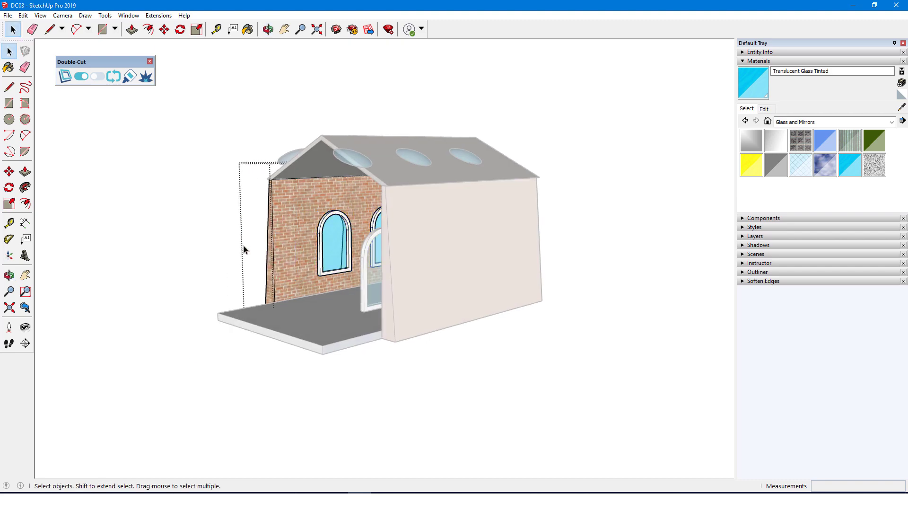
- Re-enable Double-Cut for the opposite wall's windows with All in Context
{"action": "middle_click_drag", "start_coordinate": [194, 254], "coordinate": [456, 227]}
{"action": "left_click", "coordinate": [456, 241]}
{"action": "left_click", "coordinate": [84, 77]}
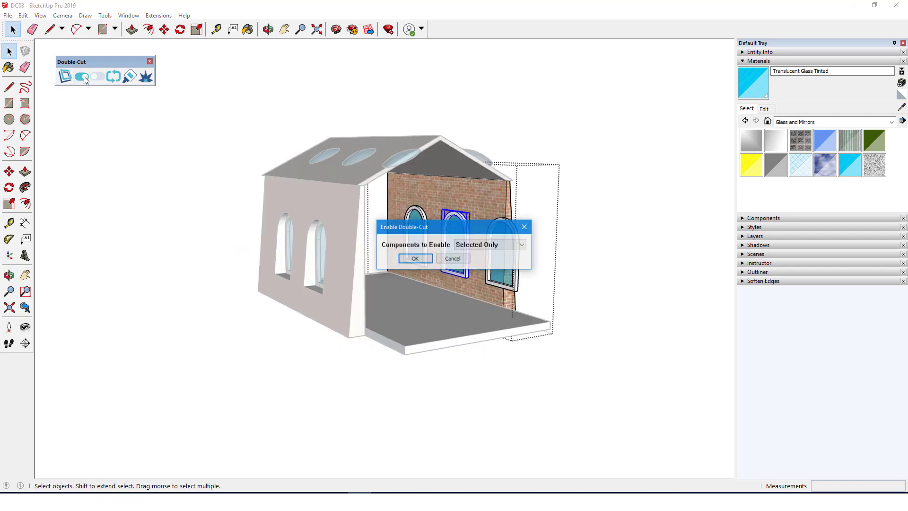
{"action": "left_click", "coordinate": [489, 244]}
{"action": "left_click", "coordinate": [487, 251]}
{"action": "left_click", "coordinate": [415, 258]}
- Re-enable Double-Cut for the roof skylights with All in Context and view the finished house
{"action": "middle_click_drag", "start_coordinate": [502, 246], "coordinate": [410, 197]}
{"action": "left_click", "coordinate": [410, 197]}
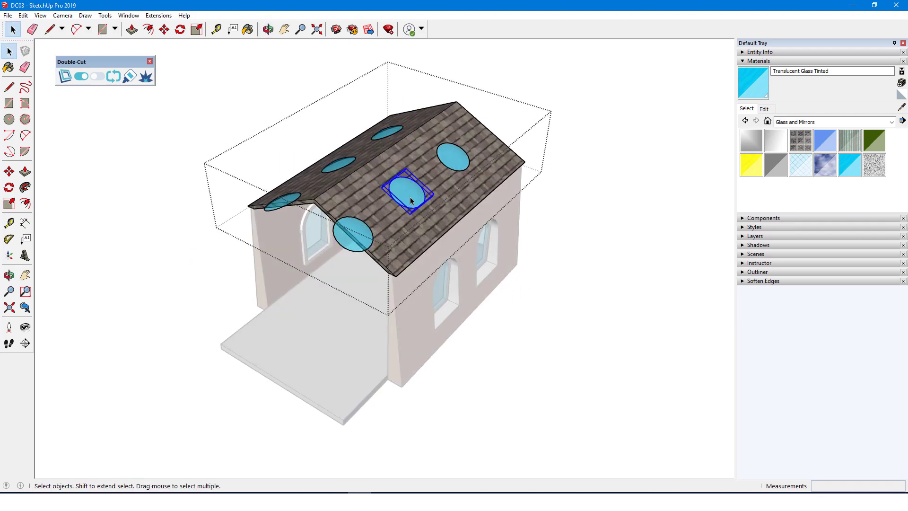
{"action": "left_click", "coordinate": [82, 80]}
{"action": "left_click", "coordinate": [487, 243]}
{"action": "left_click", "coordinate": [486, 251]}
{"action": "left_click", "coordinate": [415, 258]}
{"action": "middle_click_drag", "start_coordinate": [373, 284], "coordinate": [194, 164]}
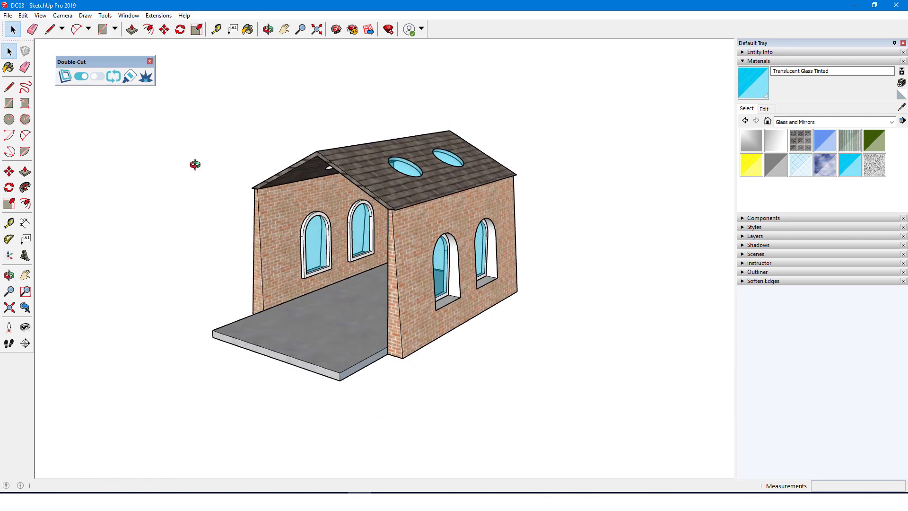